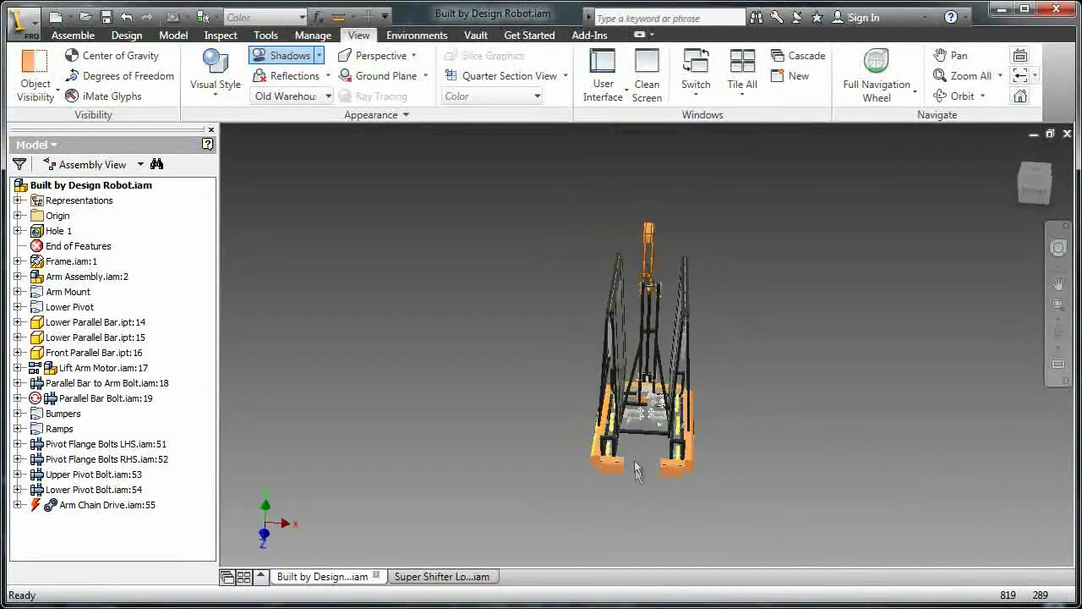
Inspect the drive motors and gearboxes in the robot's base and switch to the Super Shifter Long Hex Shaft assembly
scroll(644, 416, "up", 5)
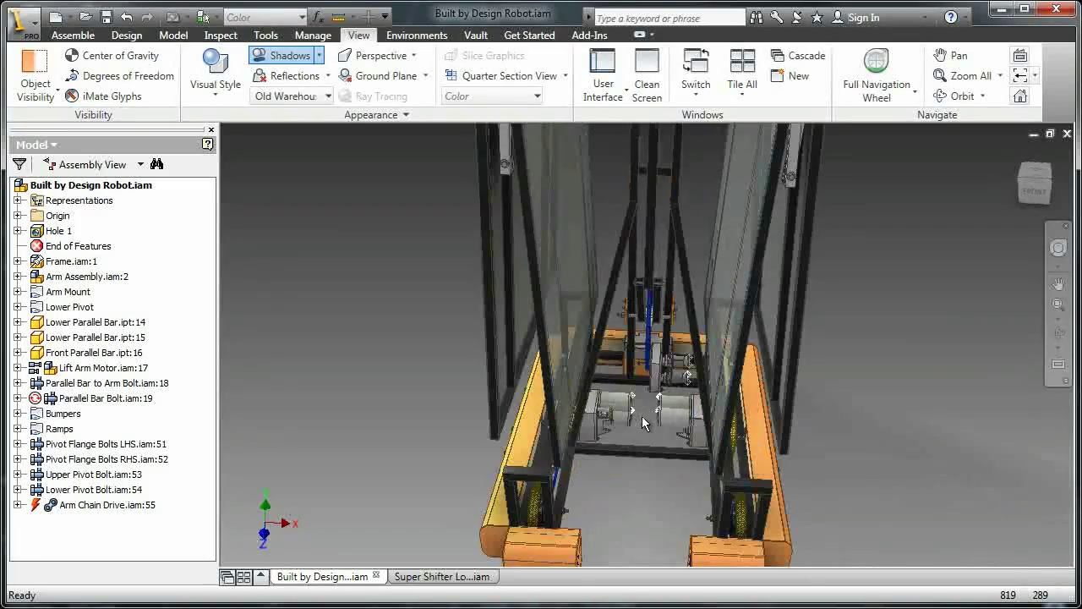
scroll(642, 412, "up", 3)
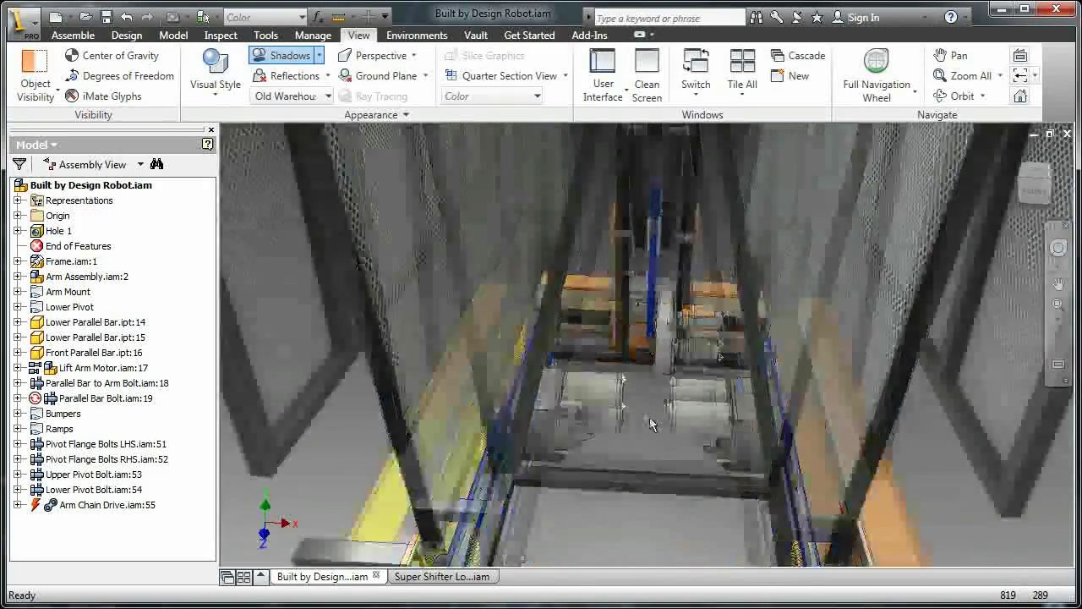
scroll(649, 419, "up", 2)
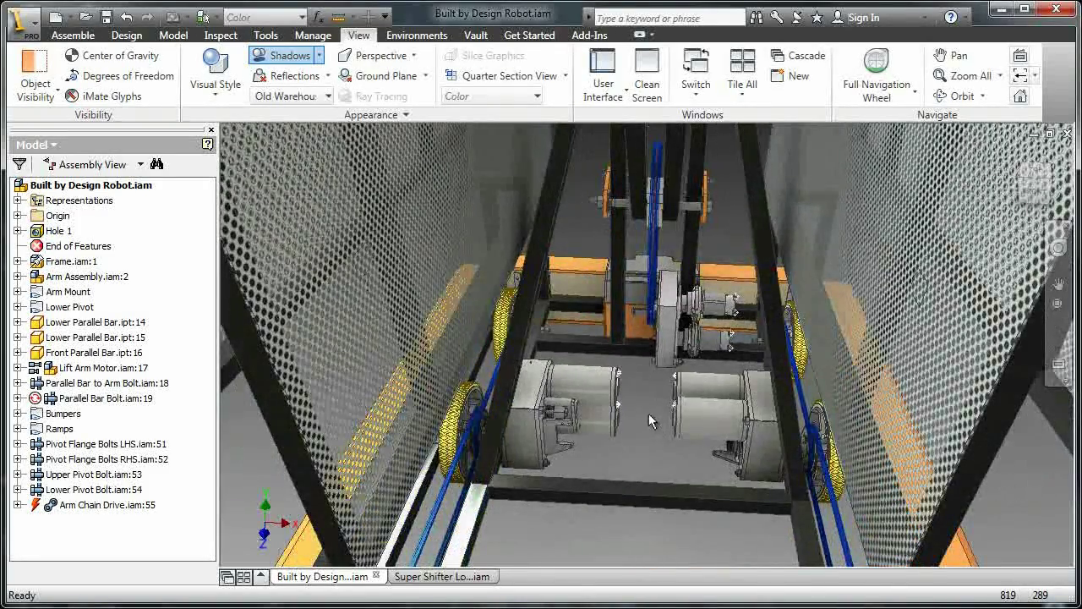
double_click(648, 413)
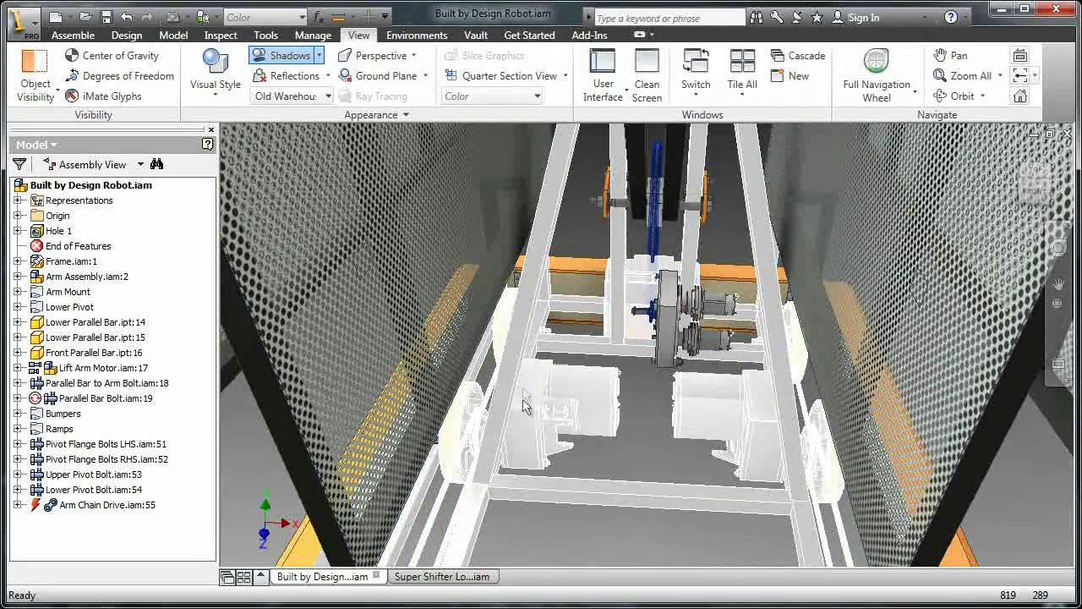
double_click(648, 434)
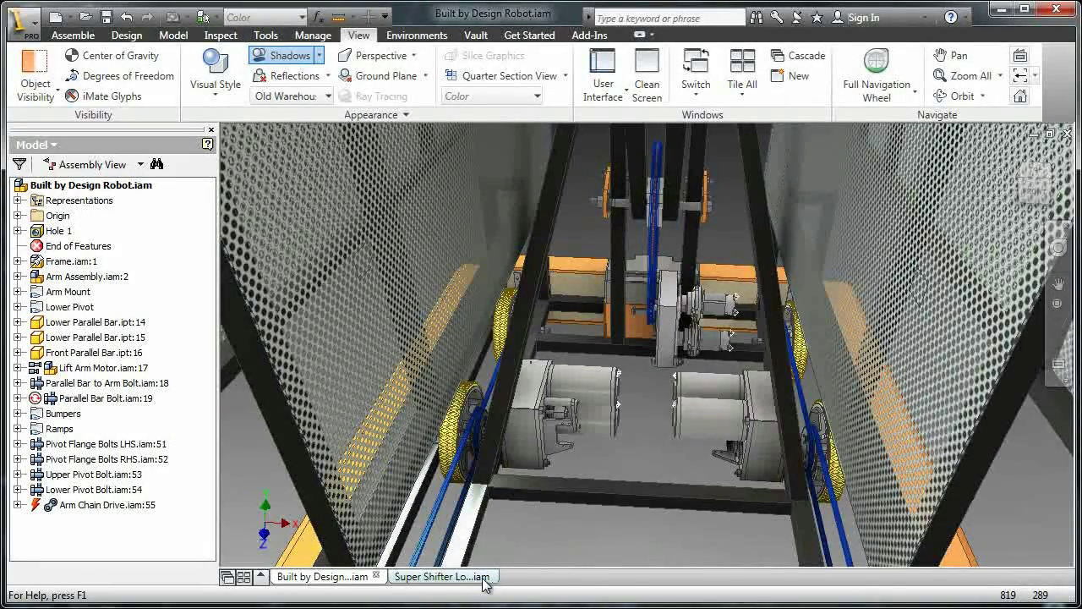
left_click(441, 576)
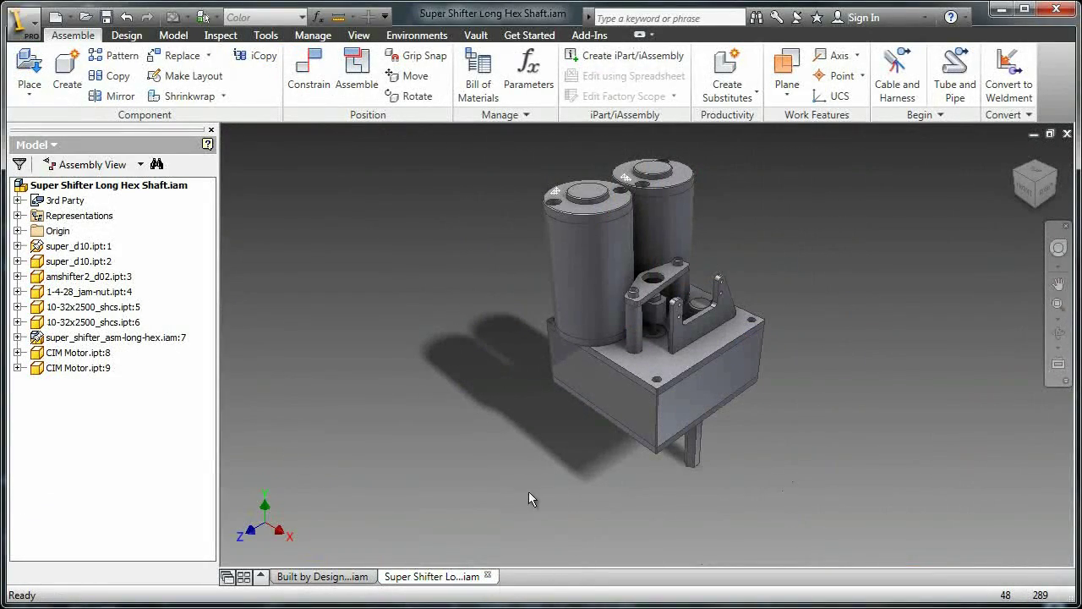
Change the color of the gearbox housing part super_d05 inside super_shifter_asm-long-hex to Black
left_click(552, 378)
left_click(18, 337)
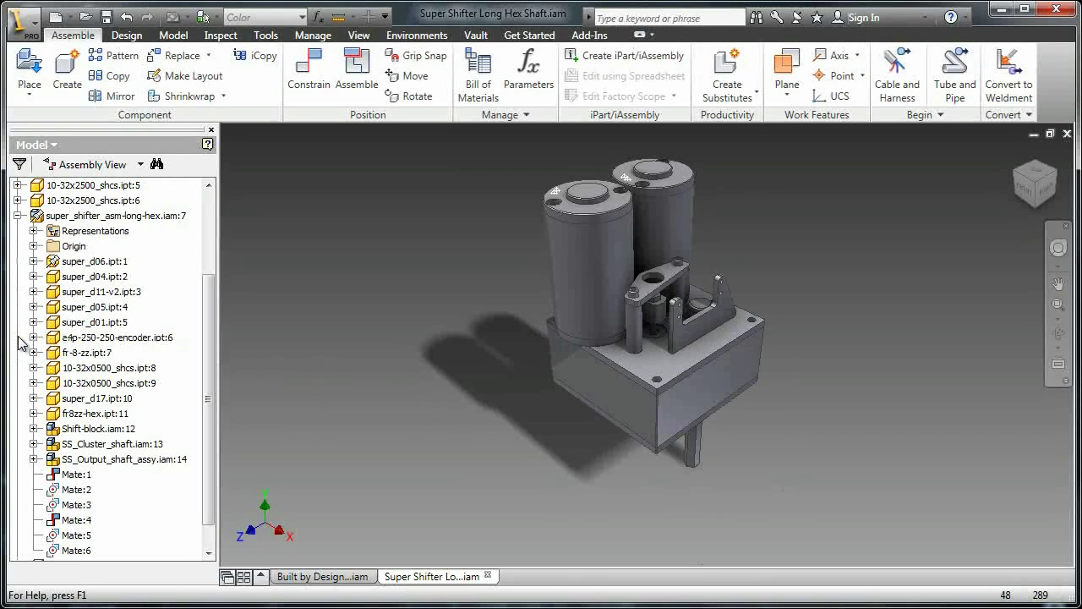
left_click(85, 310)
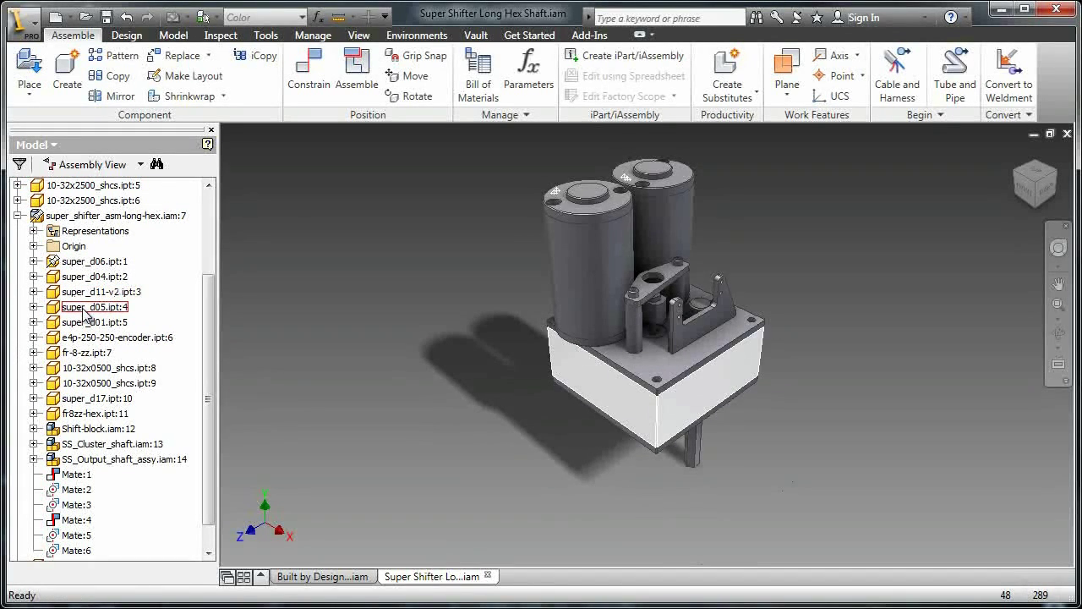
left_click(85, 311)
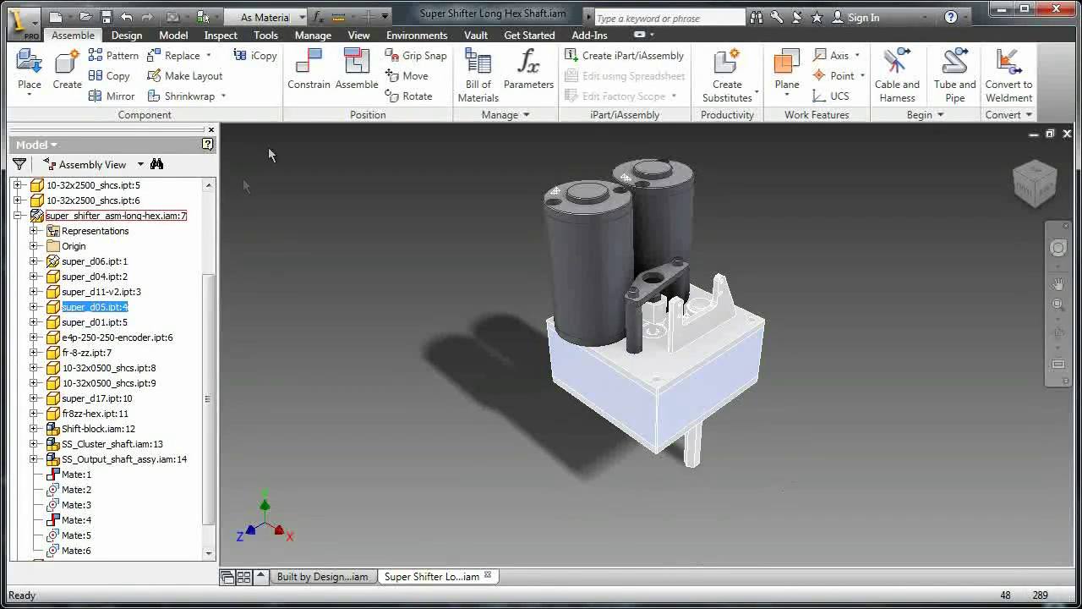
left_click(302, 20)
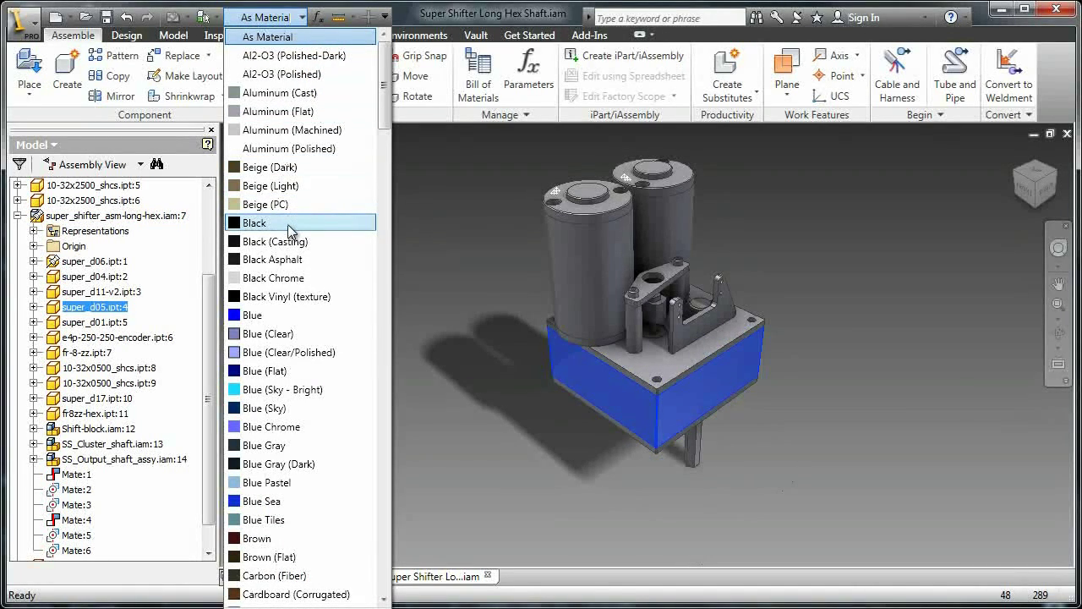
left_click(288, 224)
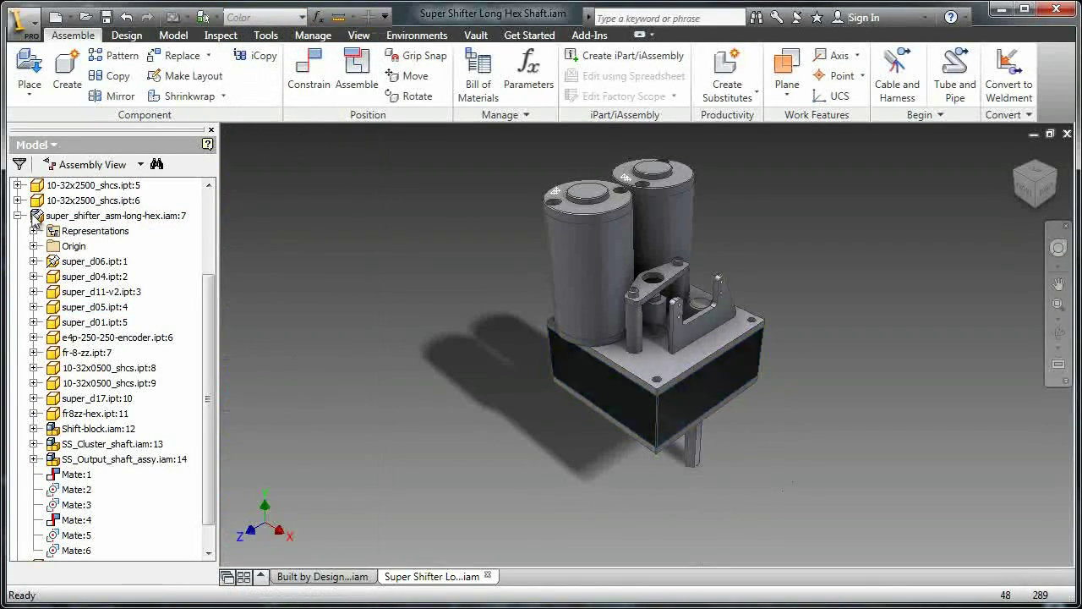
left_click(17, 215)
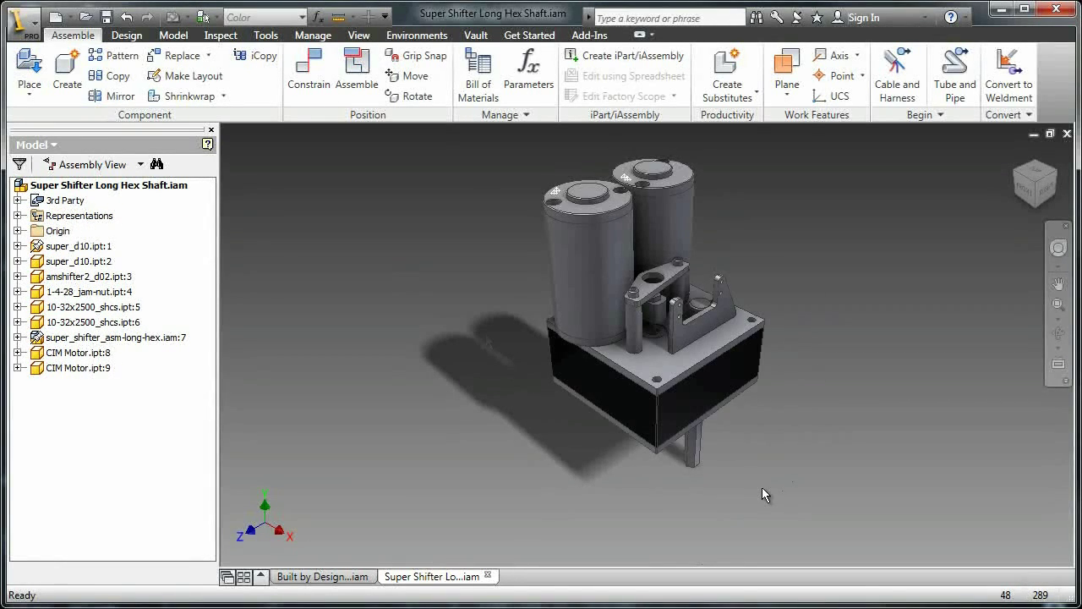
Open one of the CIM motors as its own part and set its physical material to Aluminum-6061
right_click(575, 252)
left_click(573, 201)
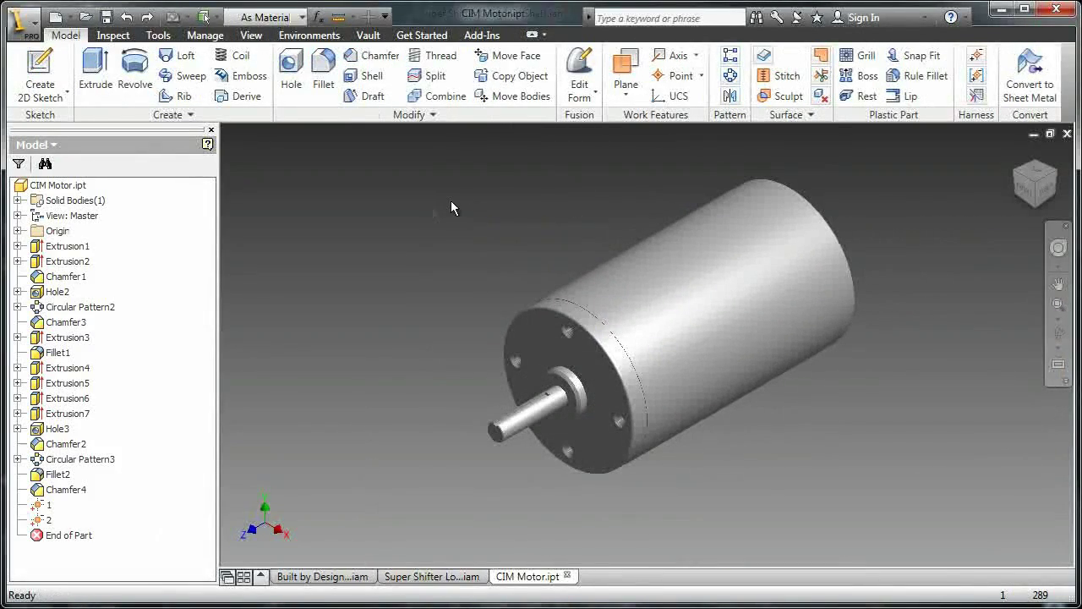
left_click(31, 32)
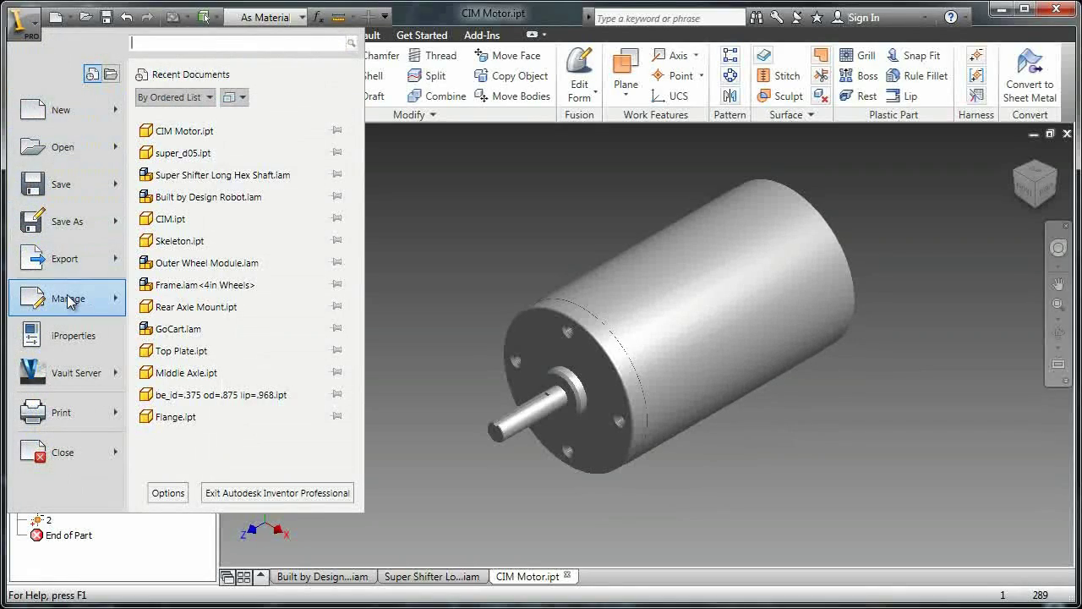
left_click(71, 335)
left_click(322, 86)
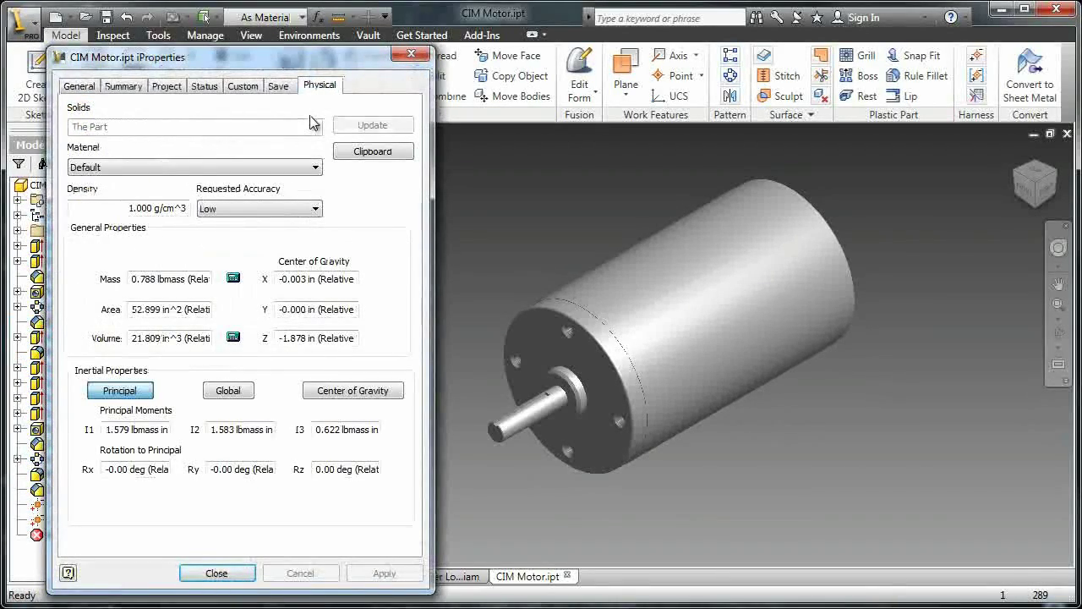
left_click(84, 167)
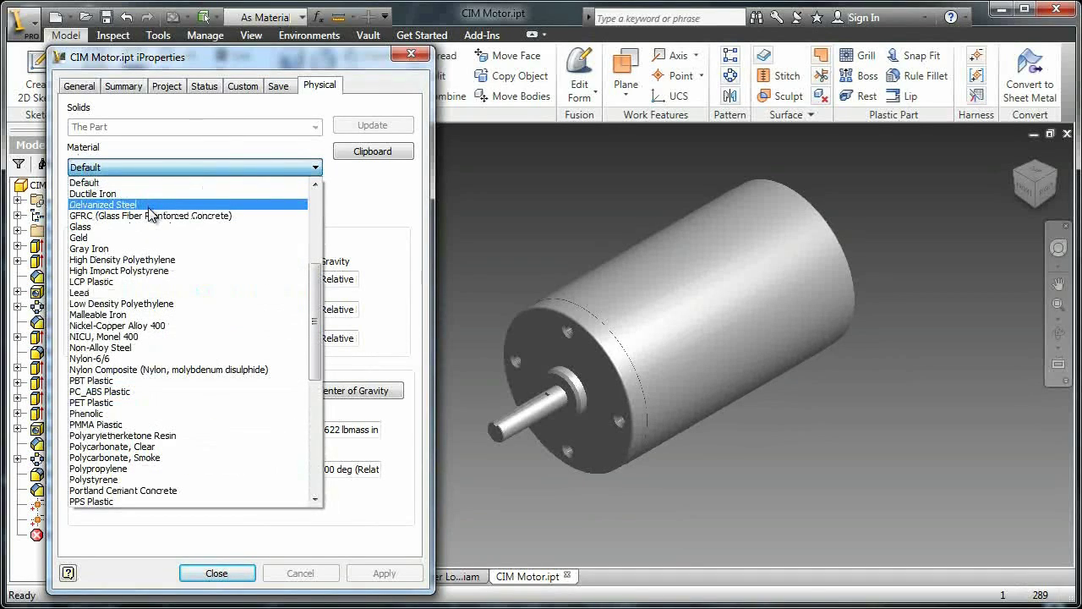
scroll(149, 213, "up", 5)
left_click(145, 244)
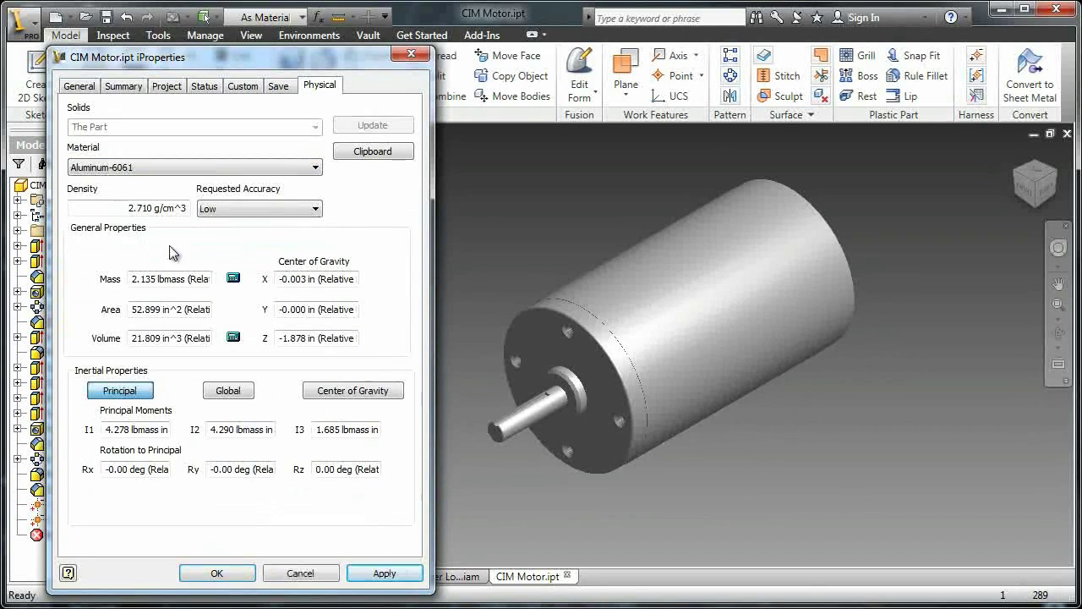
left_click(243, 574)
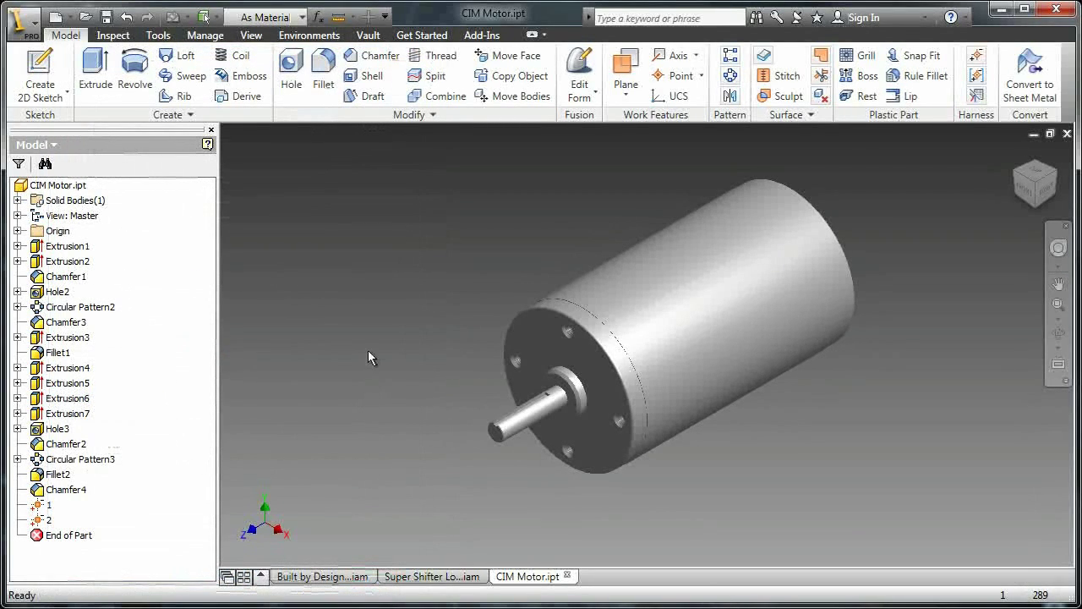
Color the whole motor Aluminum (Polished) and set the face color style of its long cylindrical body to Black
left_click(288, 18)
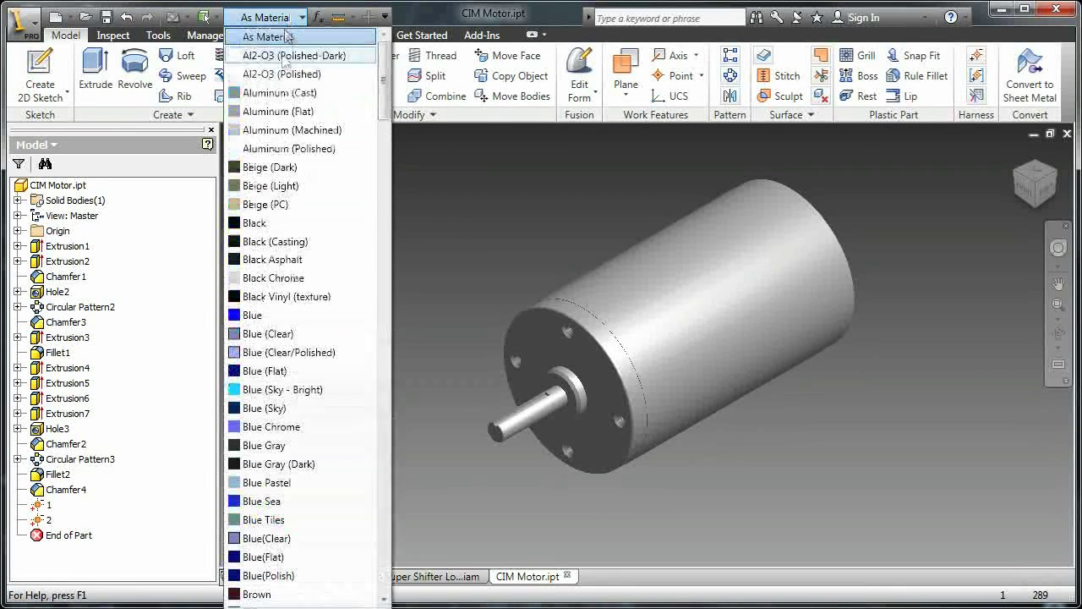
left_click(292, 148)
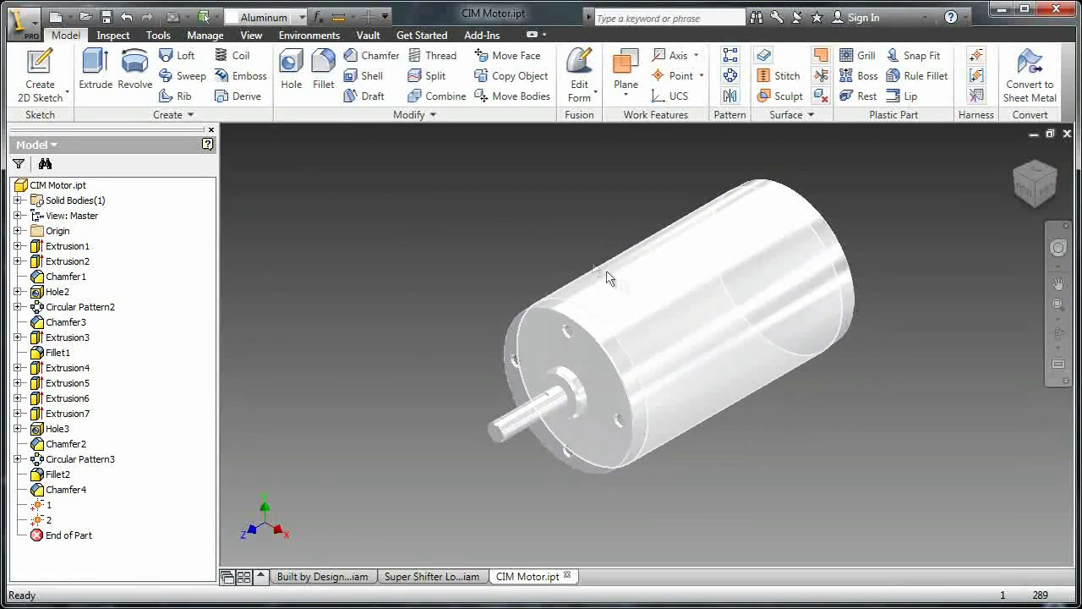
right_click(633, 291)
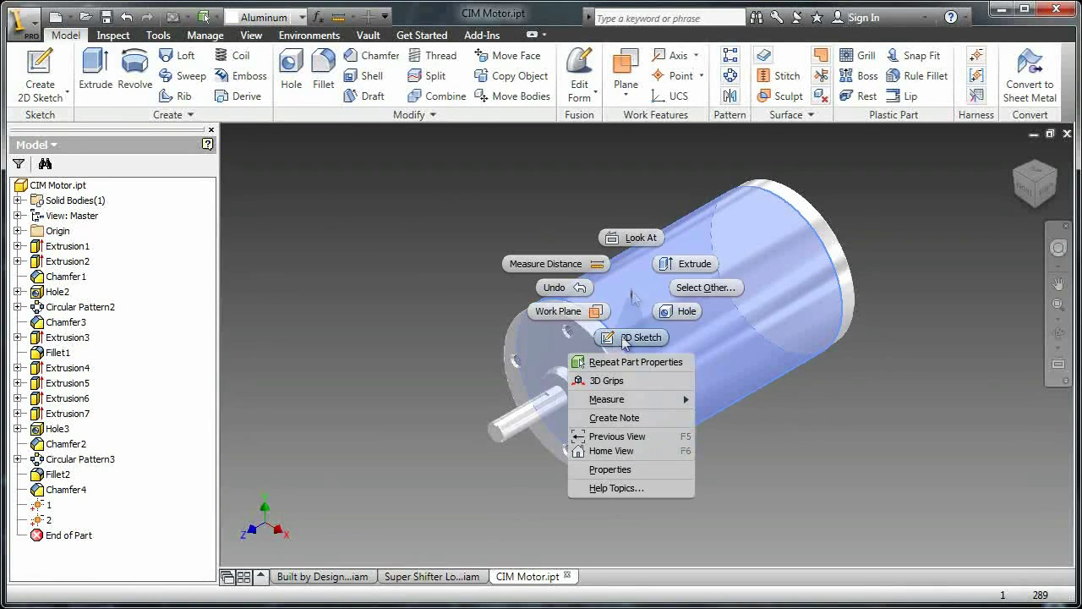
left_click(610, 469)
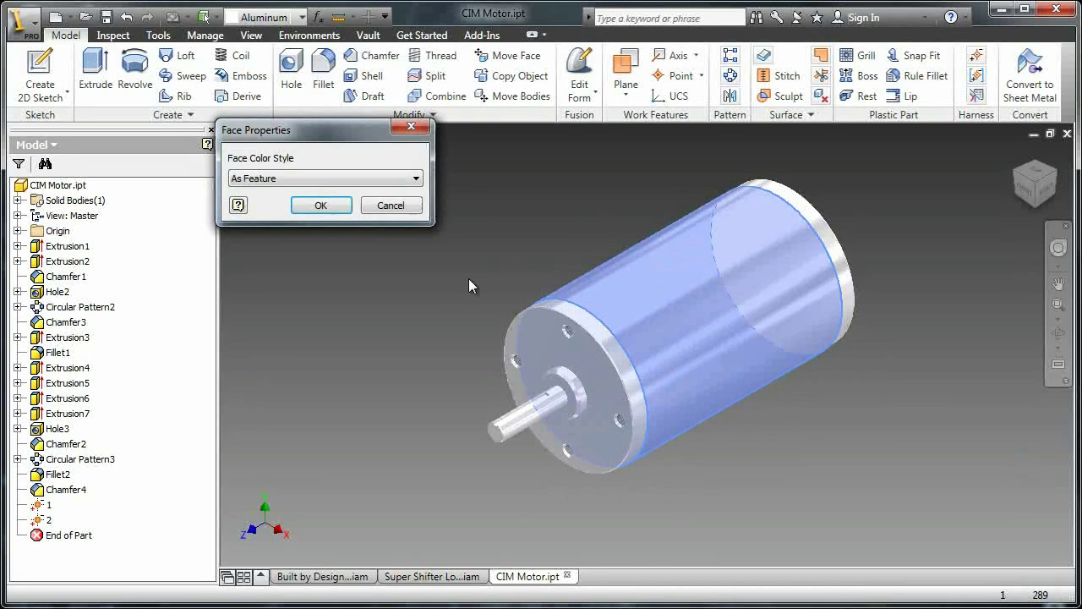
left_click(372, 178)
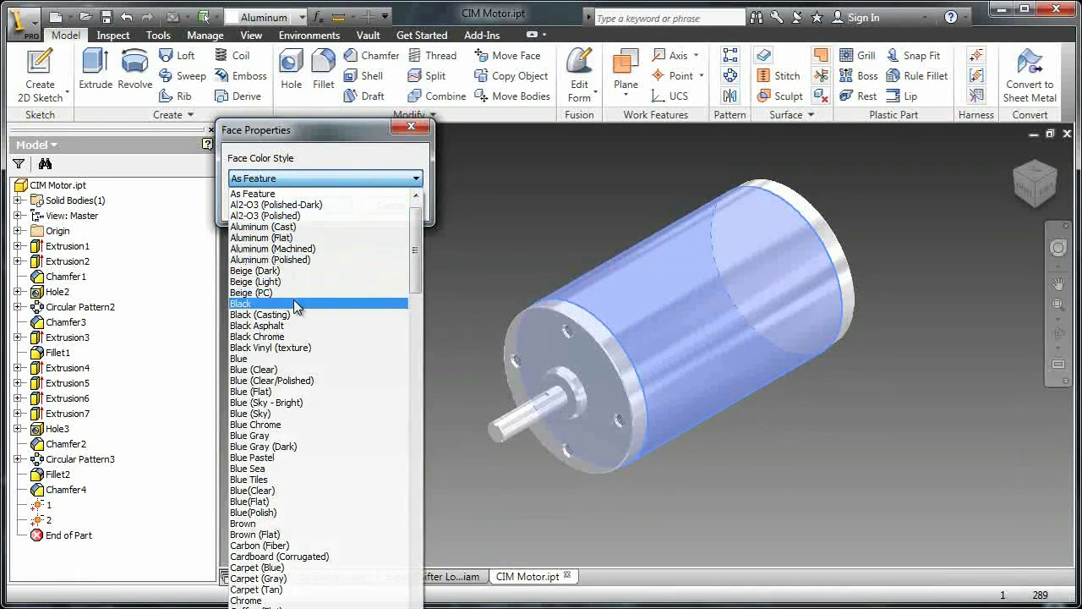
left_click(262, 301)
left_click(317, 206)
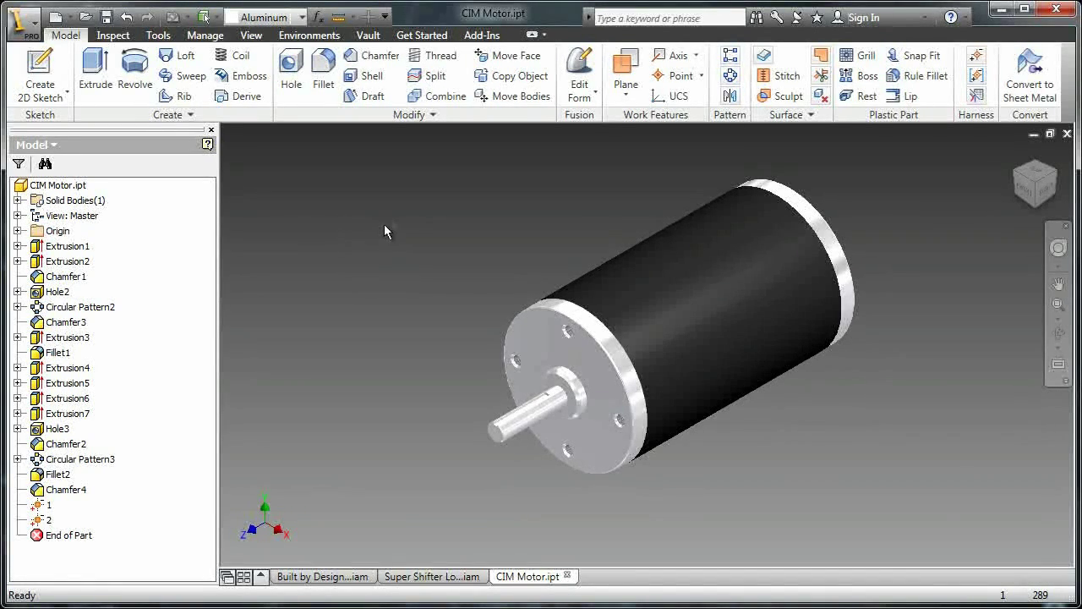
Create a work plane tangent to the black cylindrical face and parallel to the XZ plane, and hide it
left_click(626, 72)
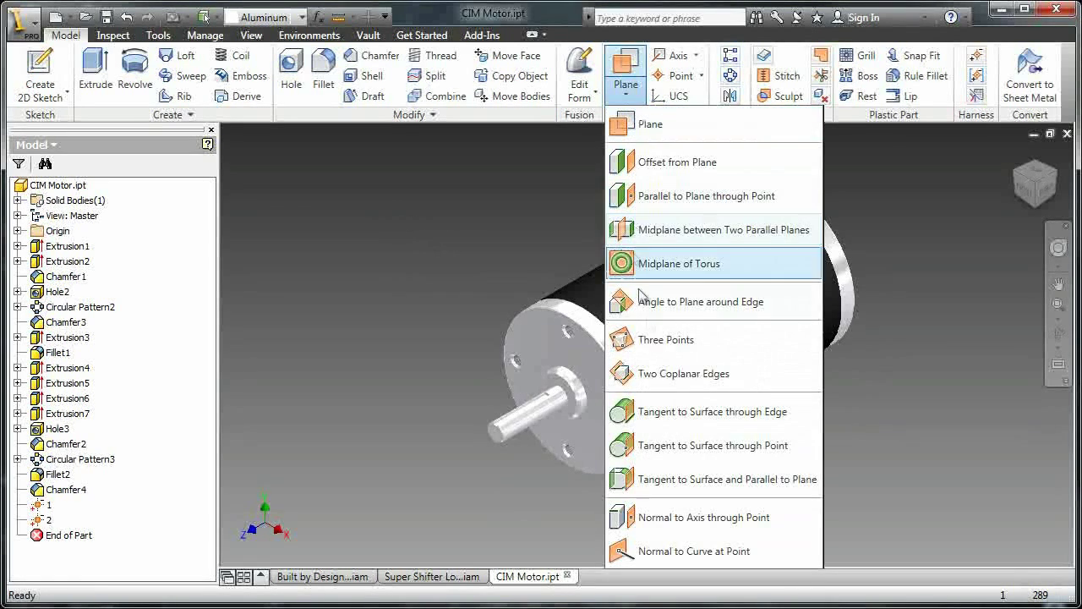
left_click(670, 480)
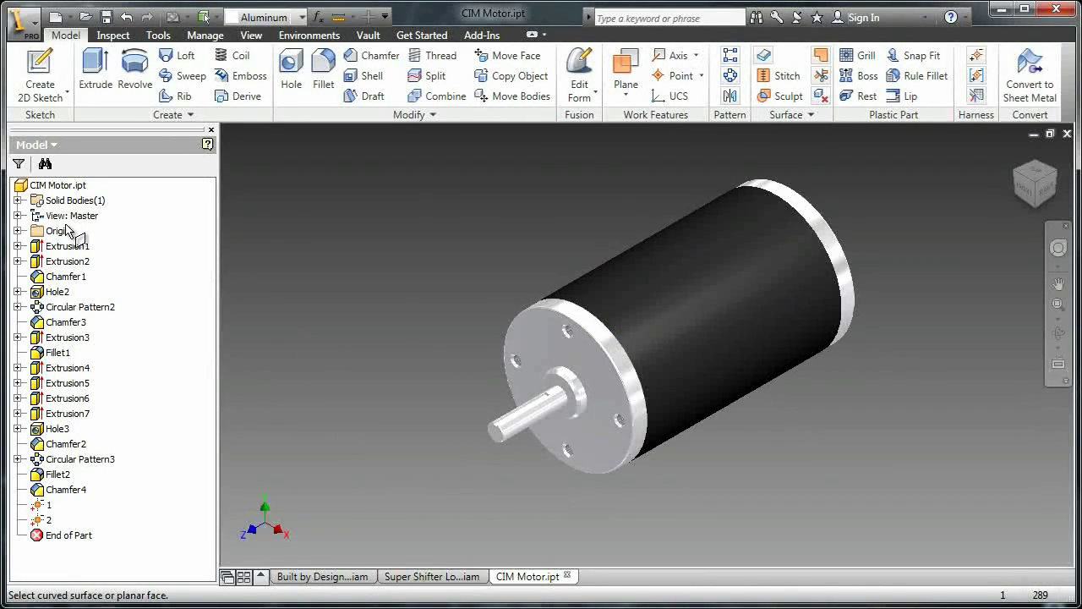
left_click(18, 232)
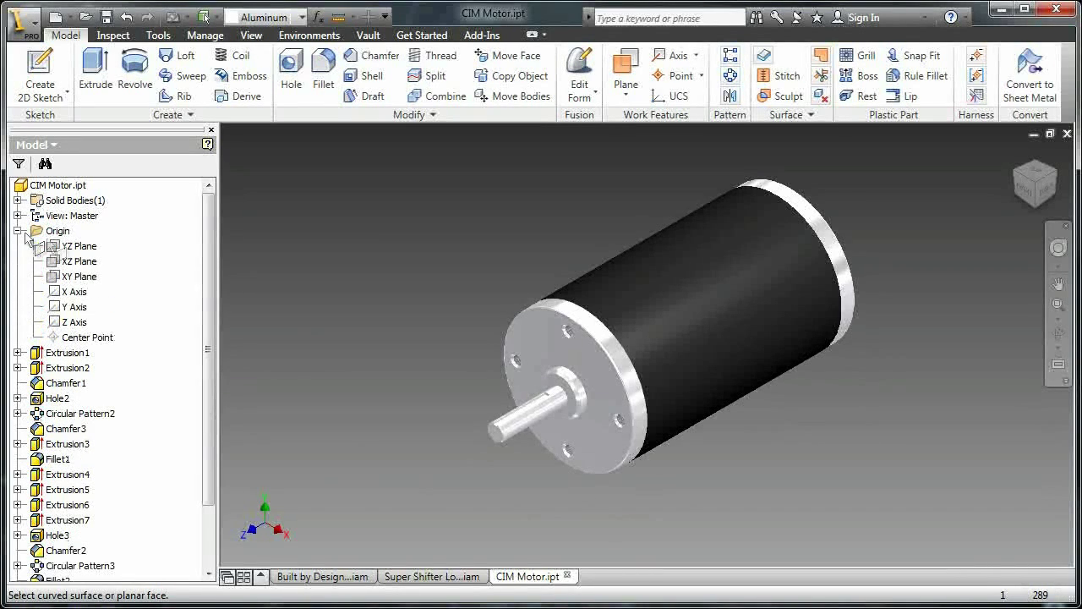
left_click(84, 262)
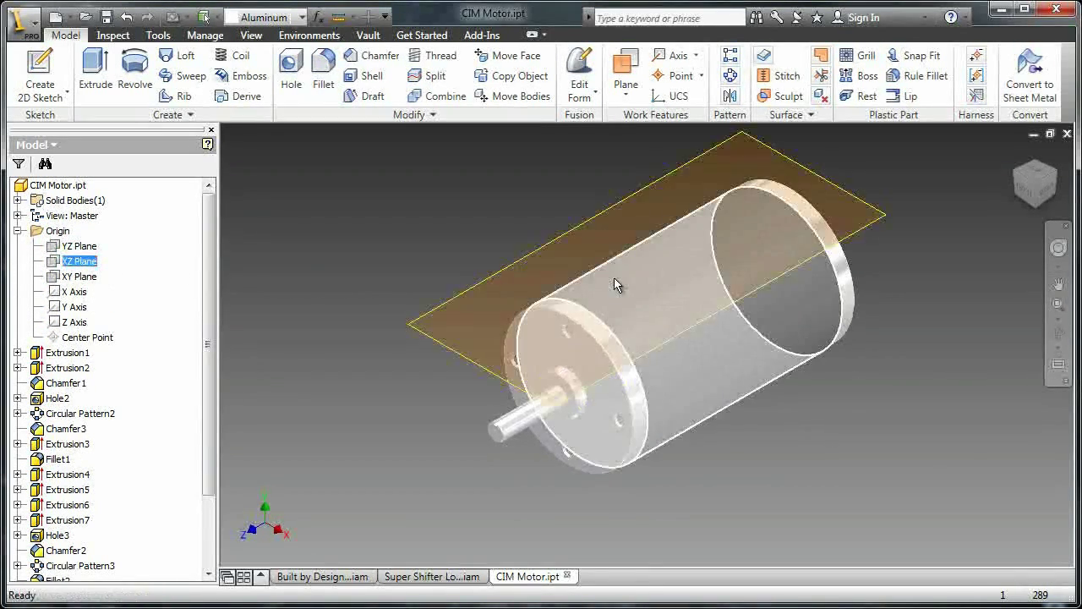
left_click(333, 265)
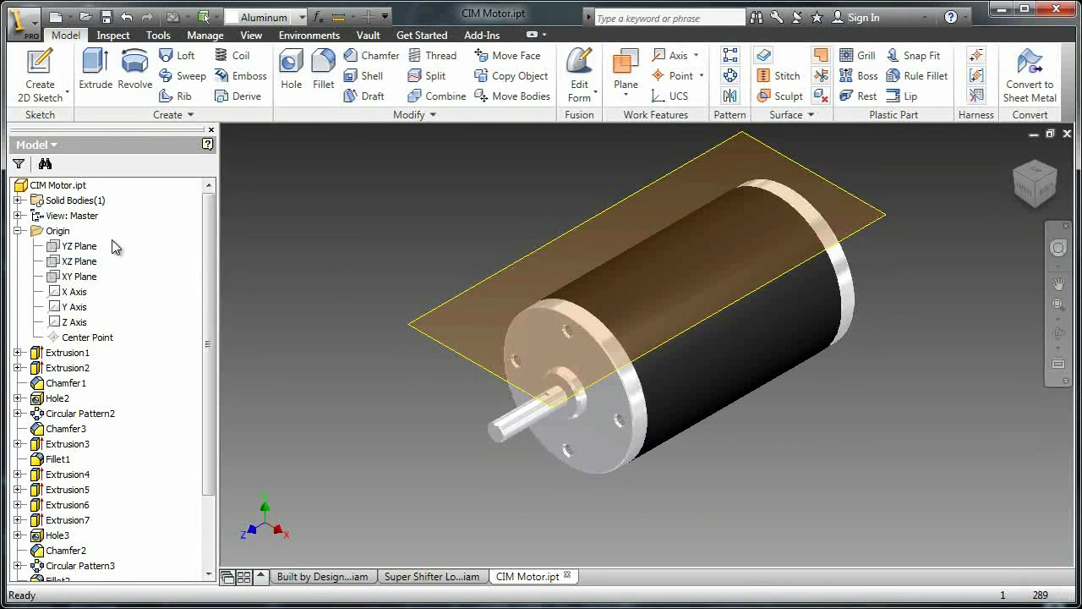
left_click(17, 230)
right_click(80, 535)
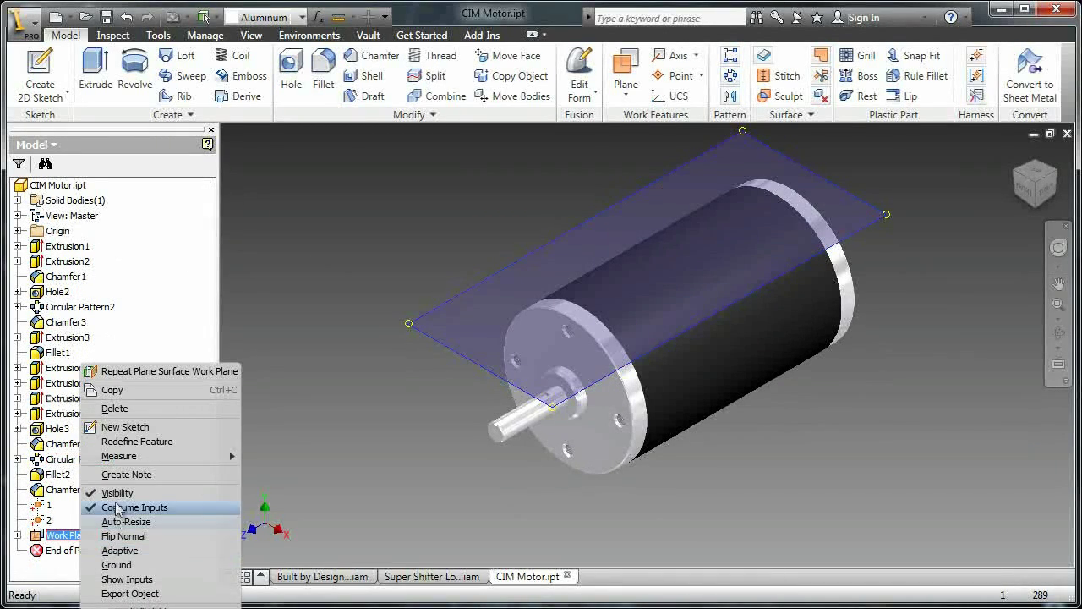
left_click(117, 493)
Create a new sketch on the hidden work plane tangent to the motor body
right_click(323, 388)
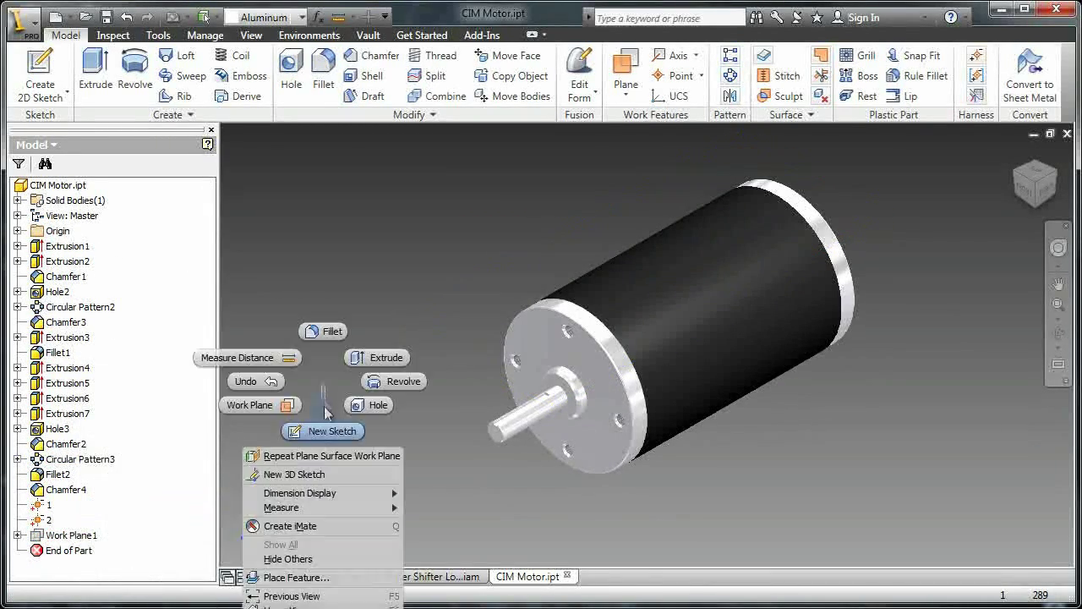
left_click(332, 431)
left_click(71, 534)
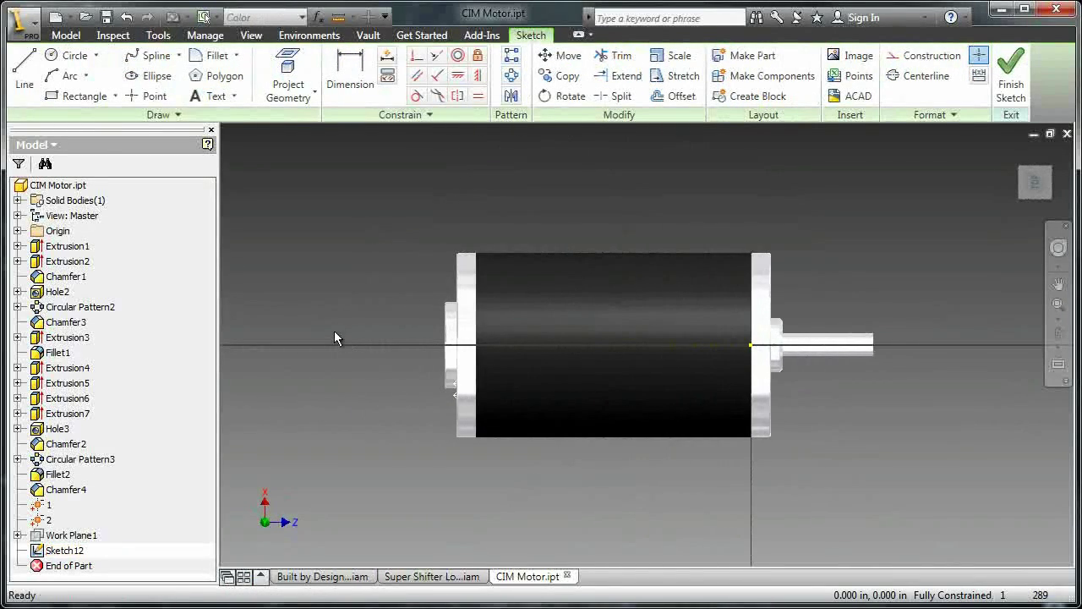
Insert the image CIM Label.png from the Pictures library into the sketch and place one copy over the motor body
left_click(852, 57)
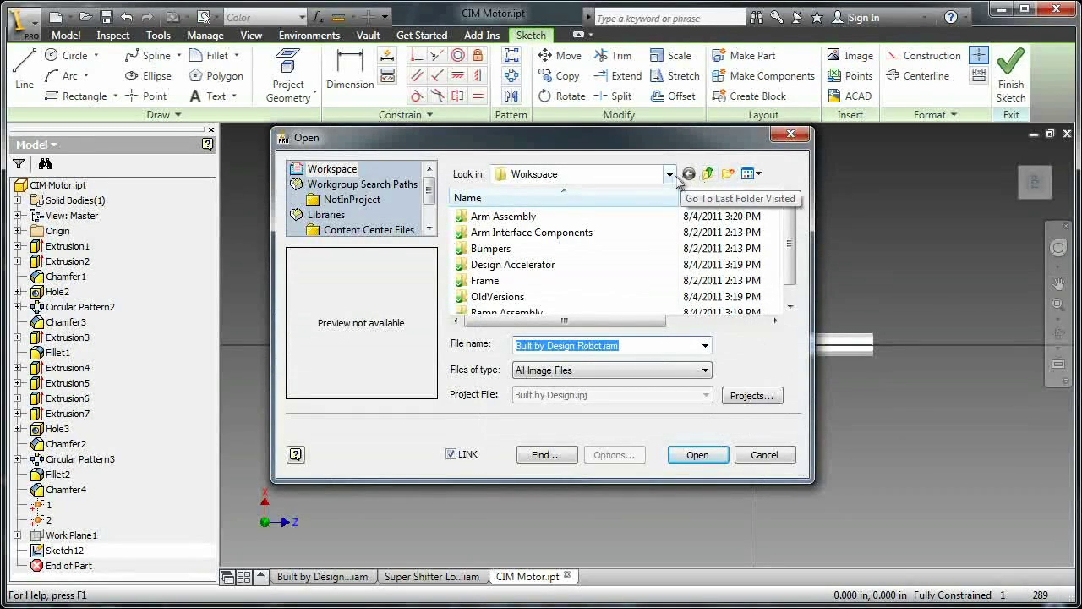
left_click(669, 174)
left_click(535, 233)
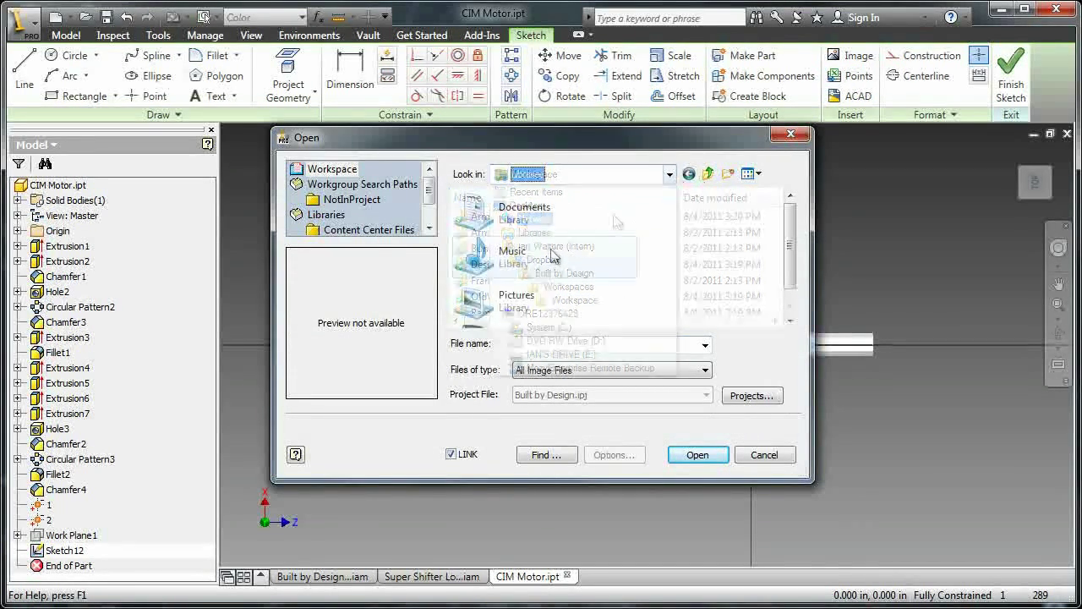
double_click(520, 292)
scroll(564, 290, "down", 2)
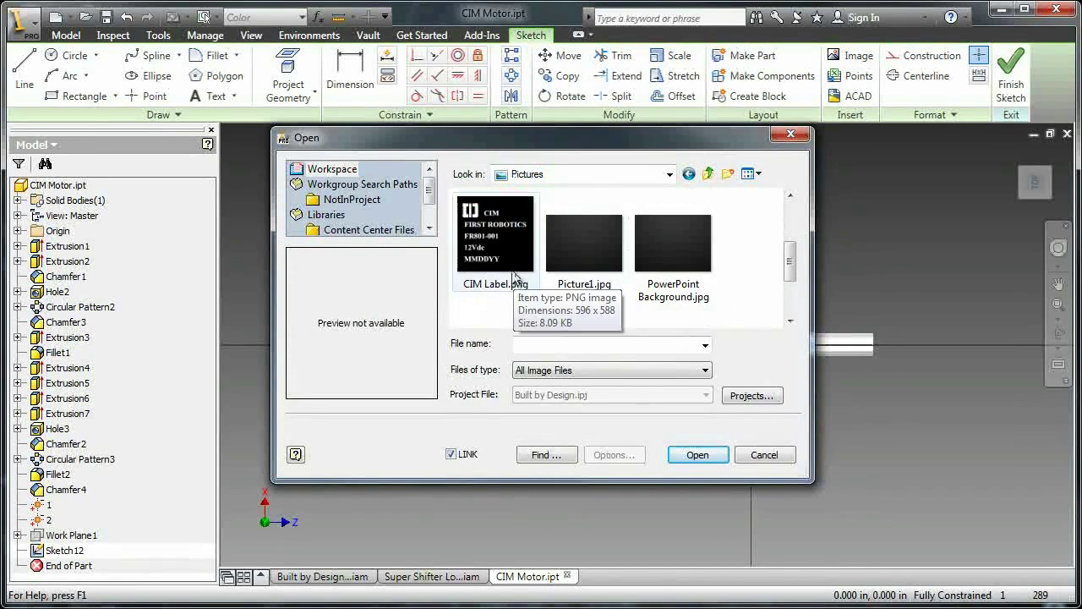
double_click(513, 273)
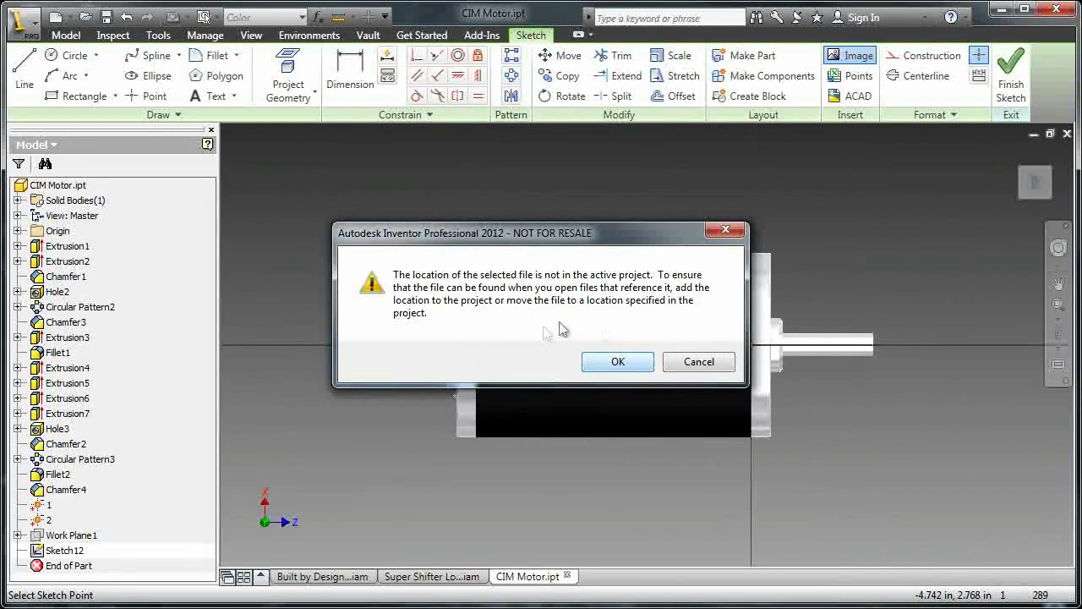
left_click(619, 361)
middle_click_drag(637, 358, 606, 313)
scroll(603, 338, "down", 3)
key("Escape")
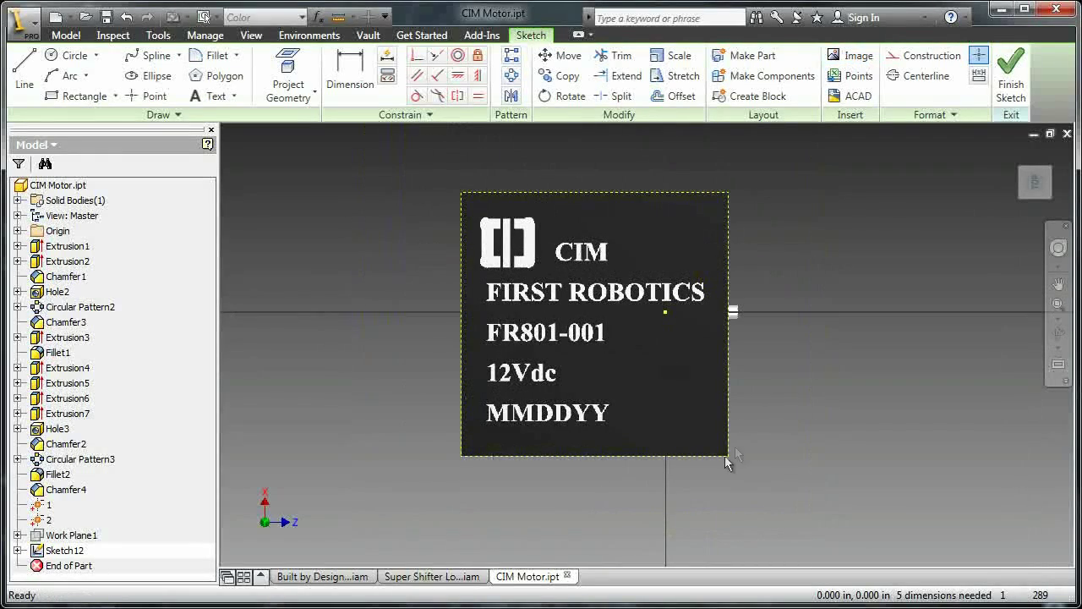
Shrink the label image, tilt it slightly and move it over the black motor body
left_click_drag(727, 457, 596, 434)
scroll(596, 430, "up", 3)
left_click_drag(460, 365, 562, 270)
middle_click_drag(620, 274, 622, 386)
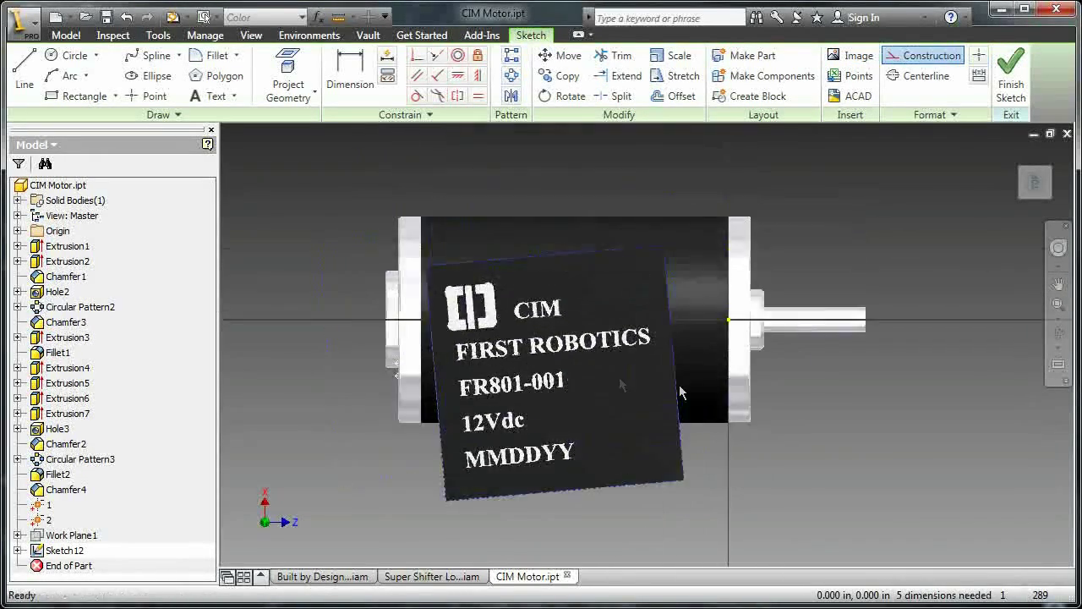
Project the motor body's upper edge into the sketch and vertically align the midpoint of the label's top edge with that edge's midpoint
right_click(717, 178)
left_click(765, 203)
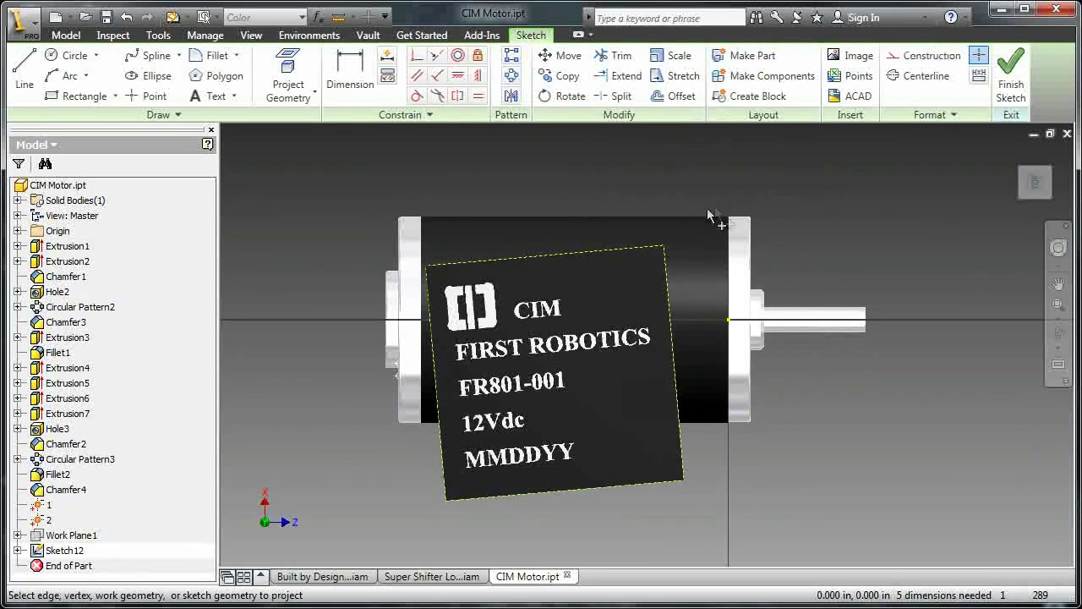
left_click(478, 76)
left_click(546, 279)
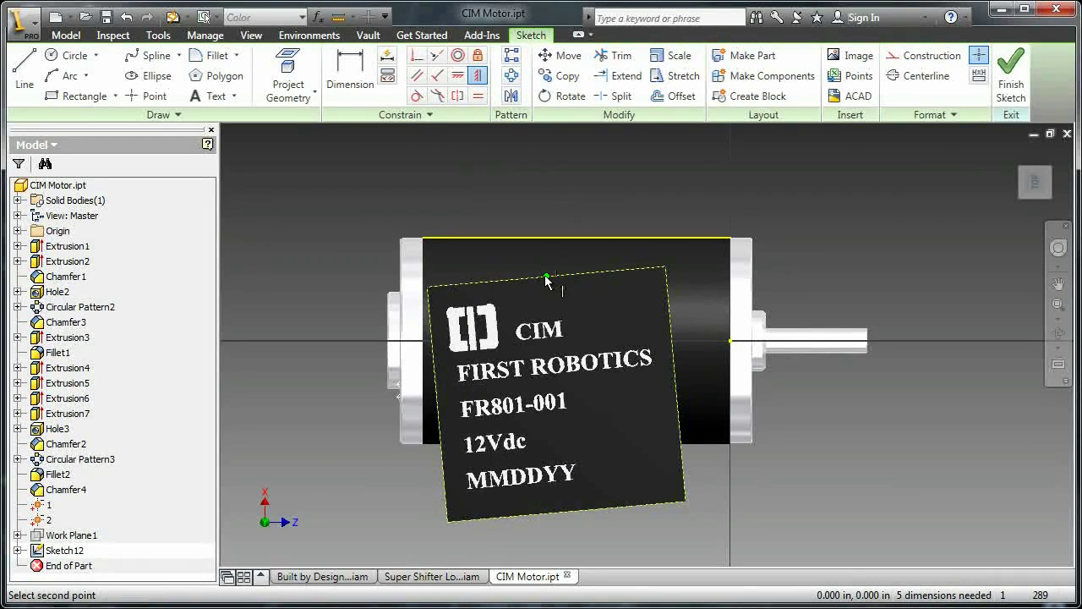
left_click(578, 237)
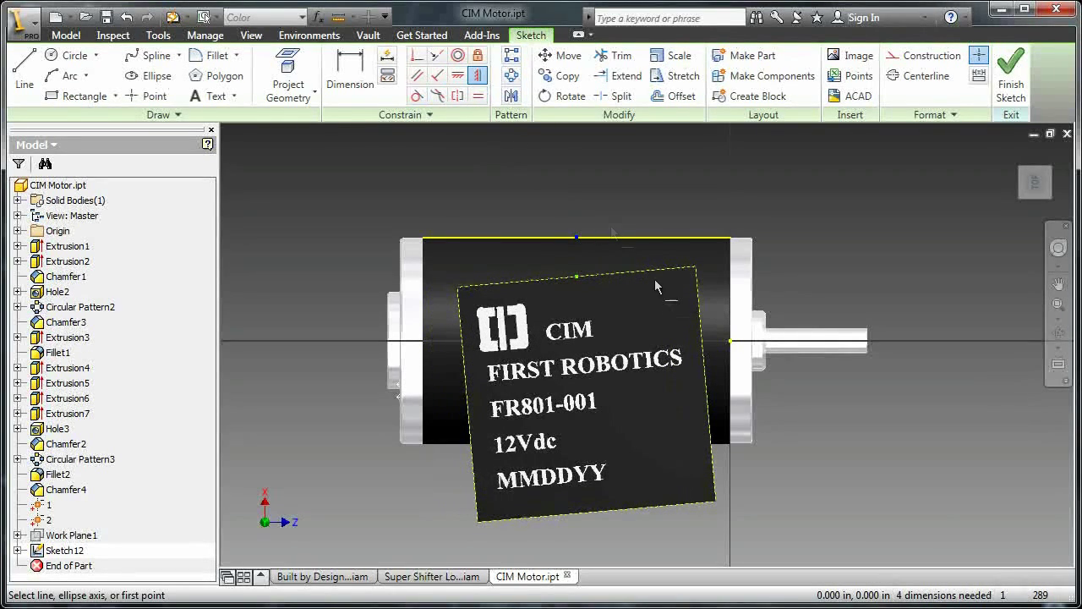
Horizontally align the midpoint of the label's shaft-side edge with the sketch origin and constrain its bottom edge horizontal
left_click(705, 385)
left_click(731, 341)
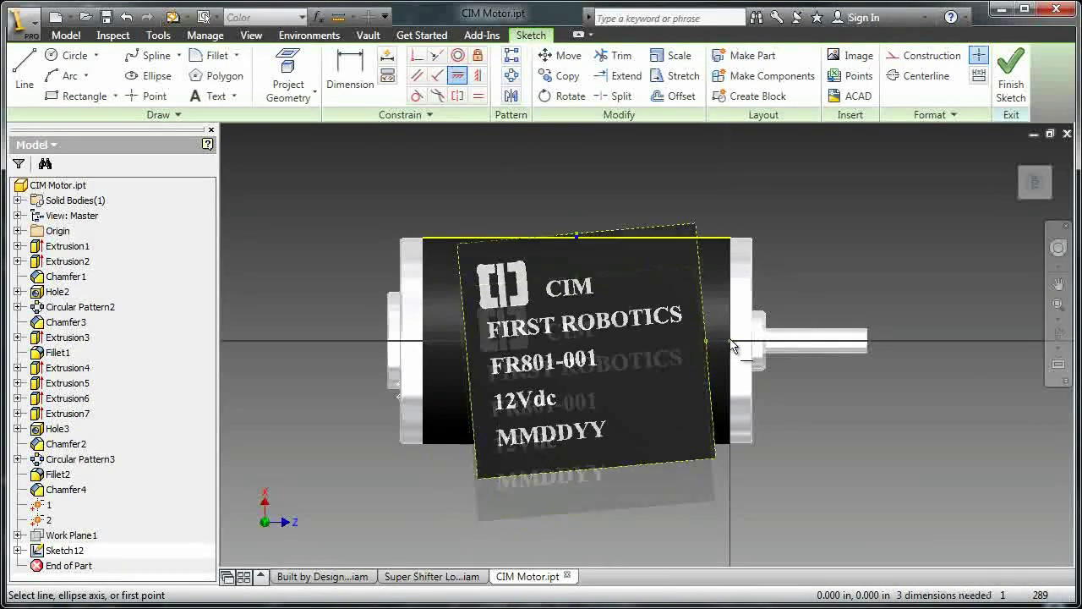
left_click(626, 463)
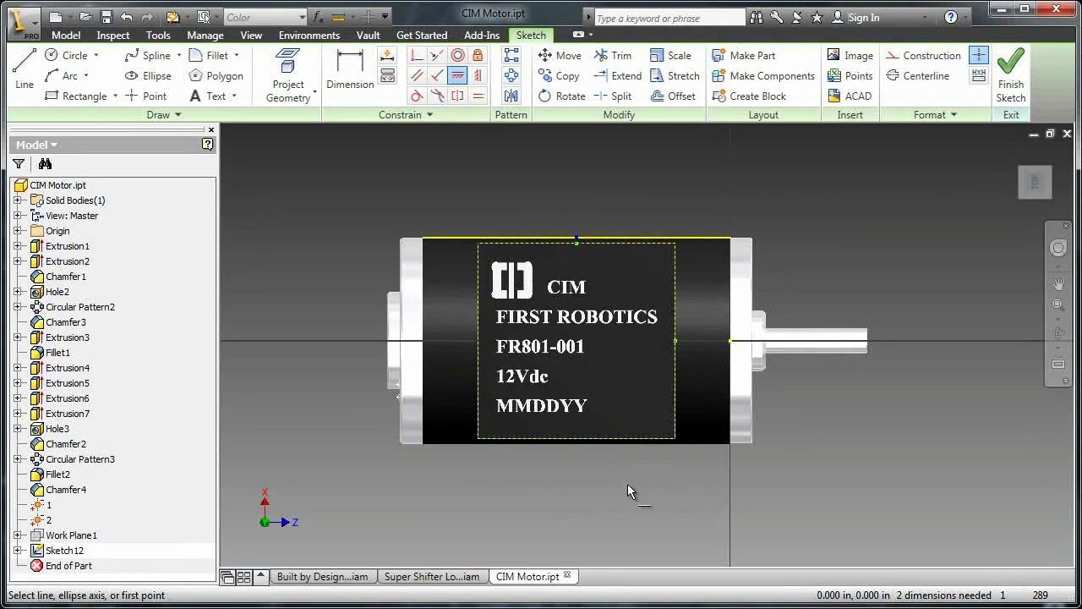
Dimension the width of the label image at 1.5 in
key("d")
left_click(626, 439)
left_click(577, 474)
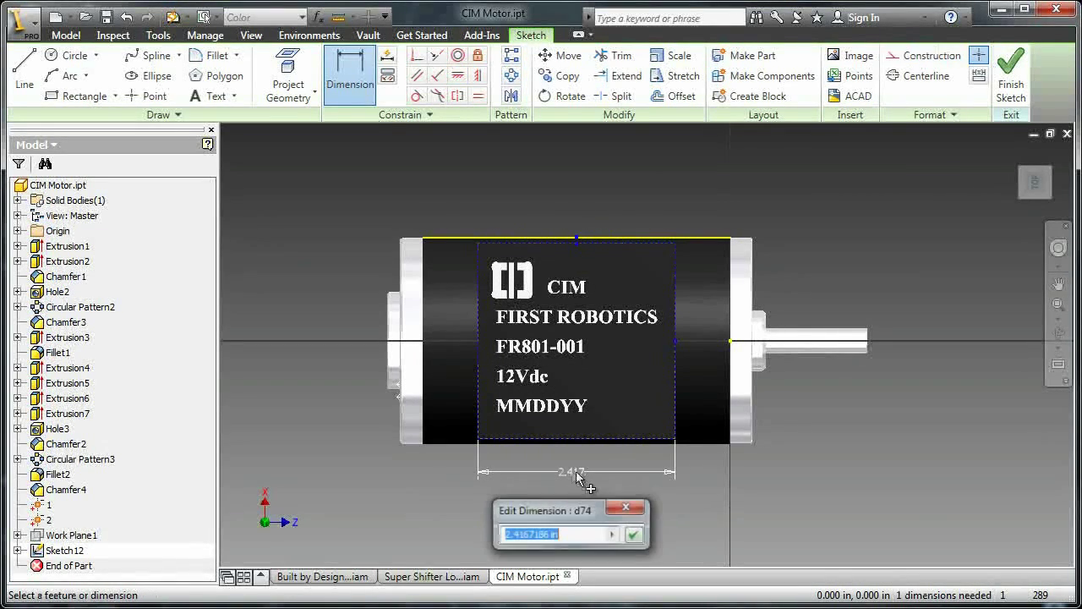
type("1.5")
key("Return")
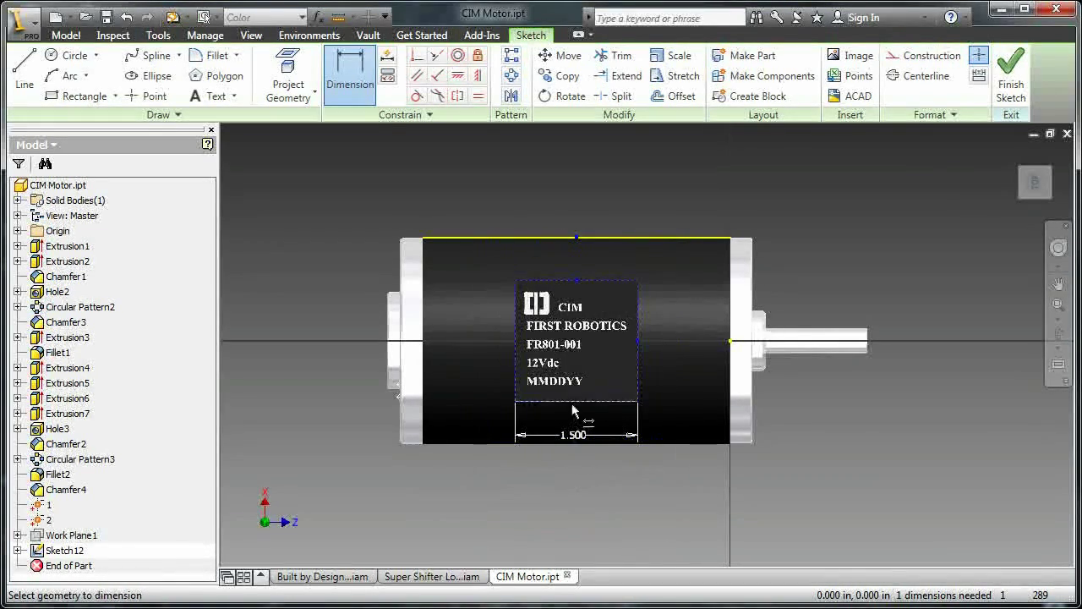
scroll(582, 344, "up", 1)
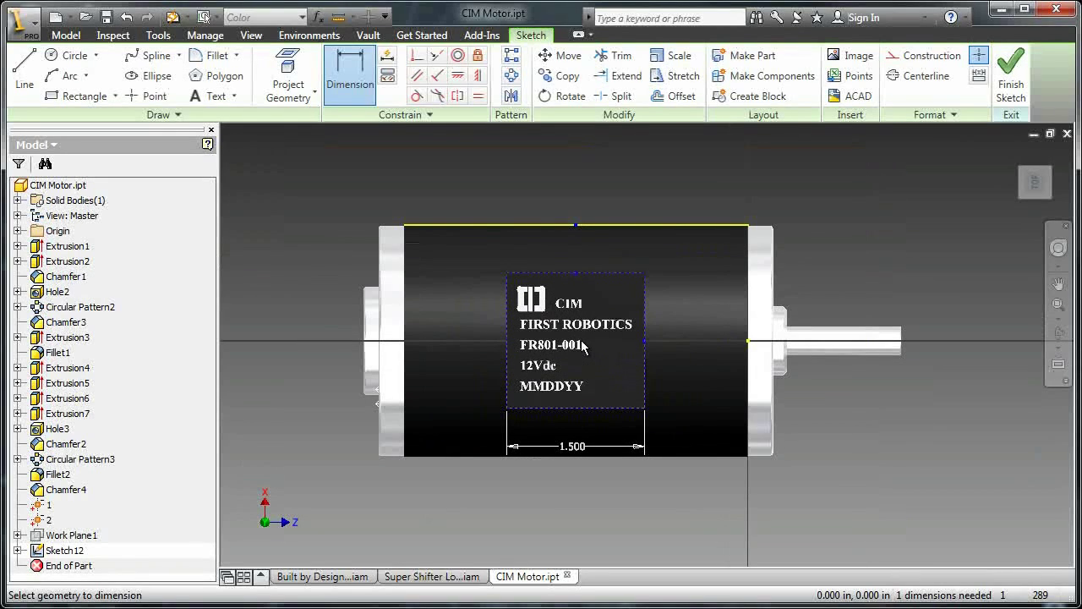
key("Escape")
Turn on Use Mask transparency in the label image's properties
middle_click_drag(618, 312, 809, 251, "shift")
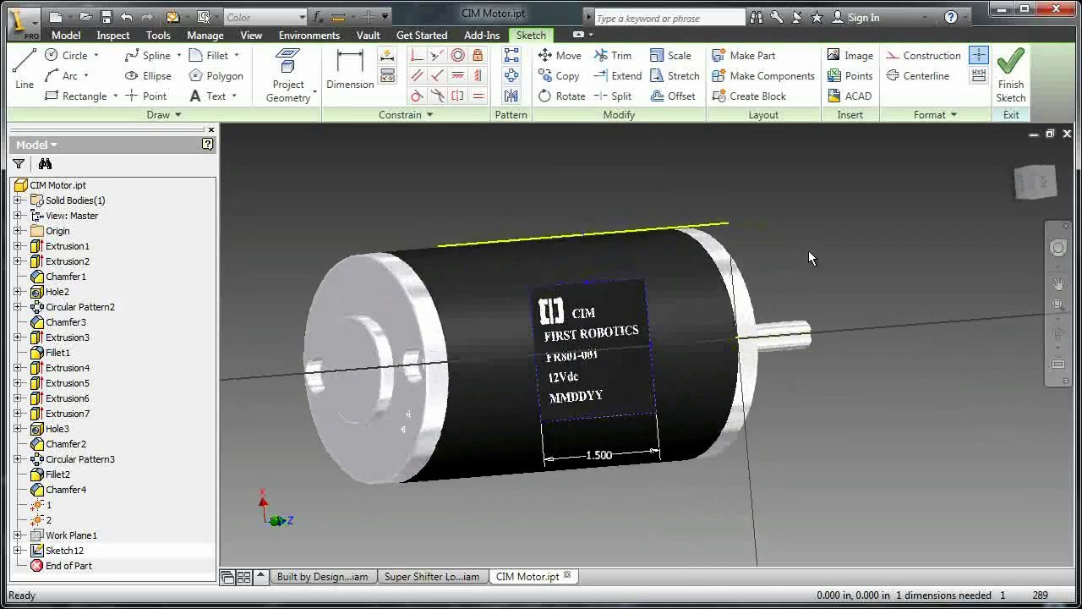
left_click(1034, 182)
scroll(663, 334, "down", 3)
middle_click_drag(623, 307, 663, 307)
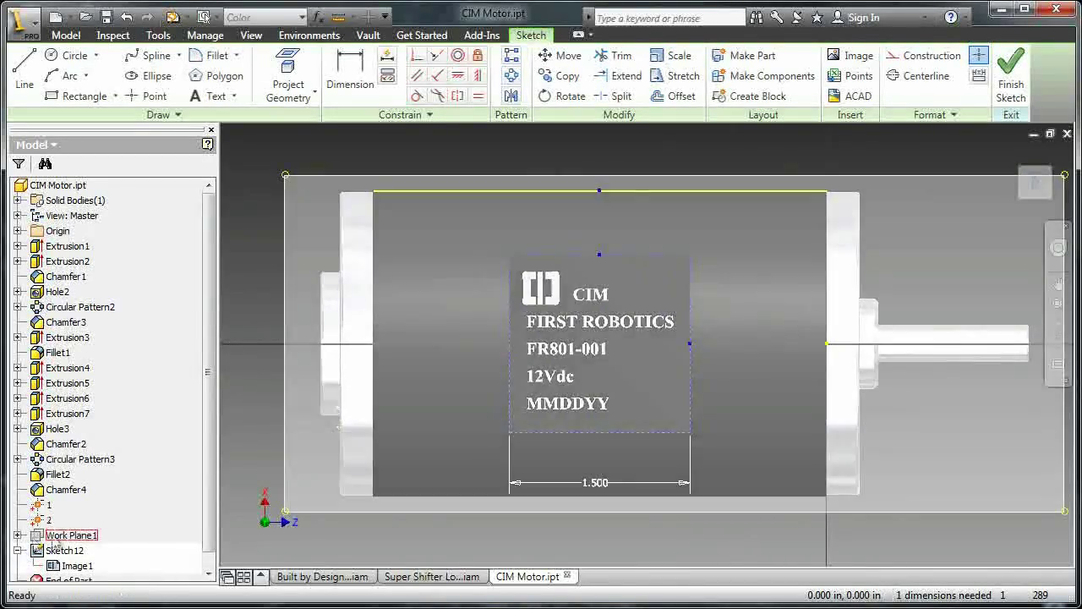
left_click(16, 550)
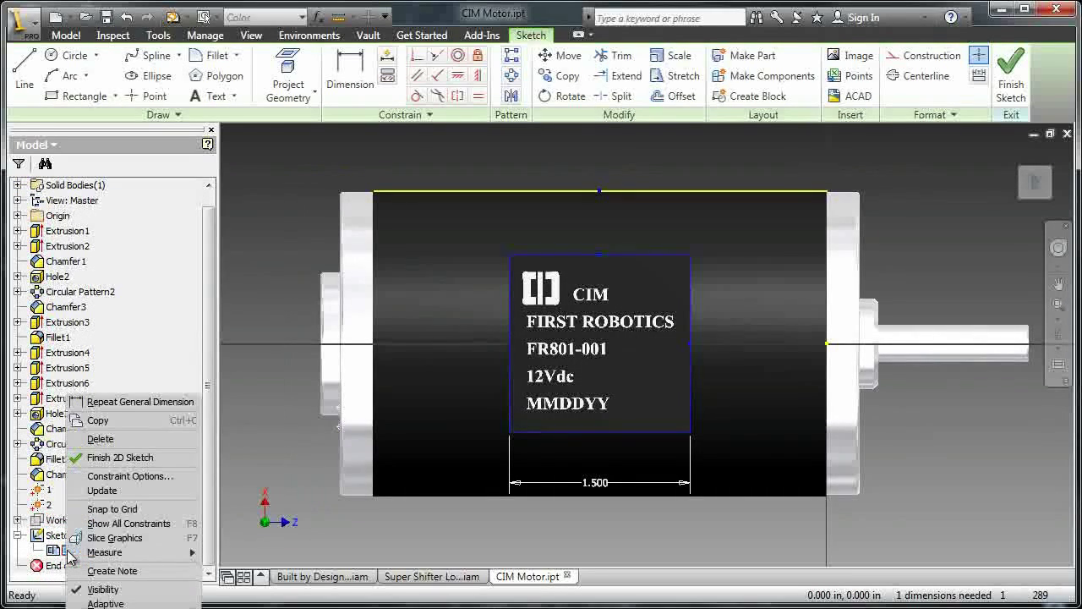
left_click(95, 607)
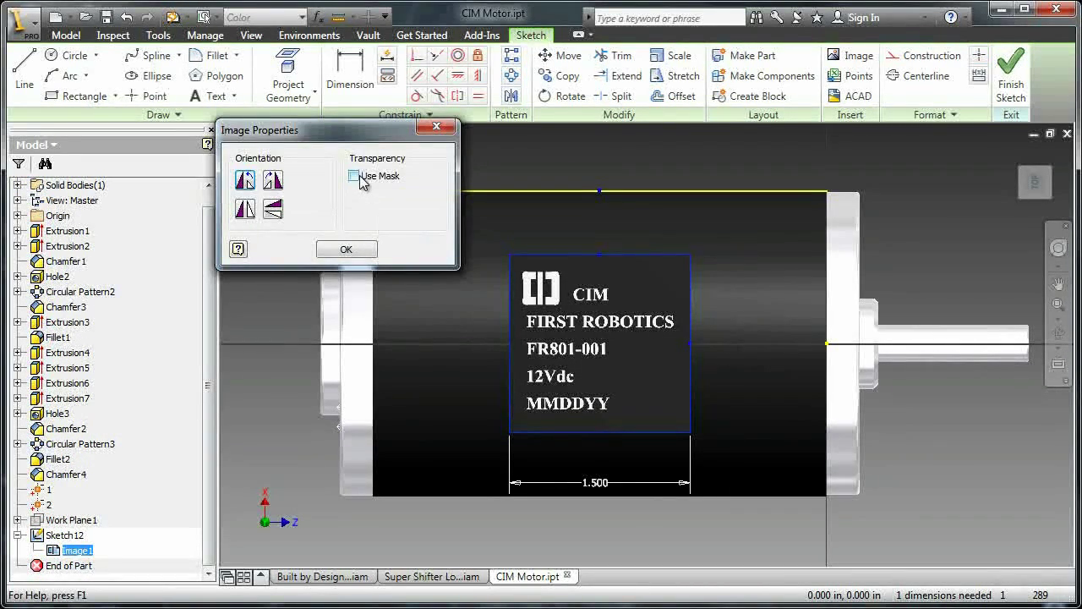
left_click(362, 178)
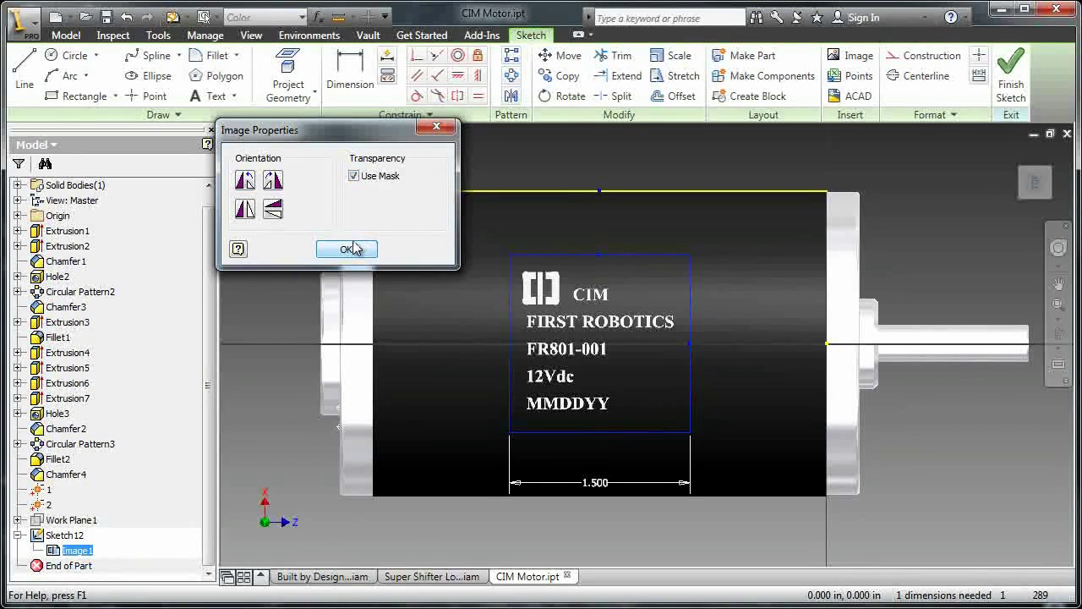
left_click(349, 249)
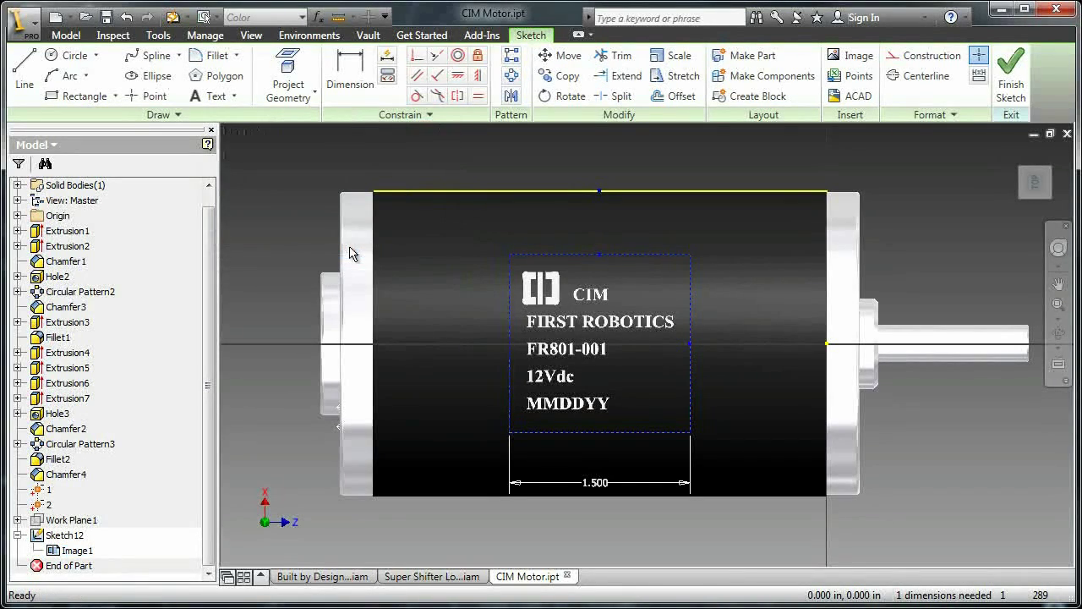
Check the masked label on the motor body from an angle and finish the sketch
middle_click_drag(543, 320, 933, 474, "shift")
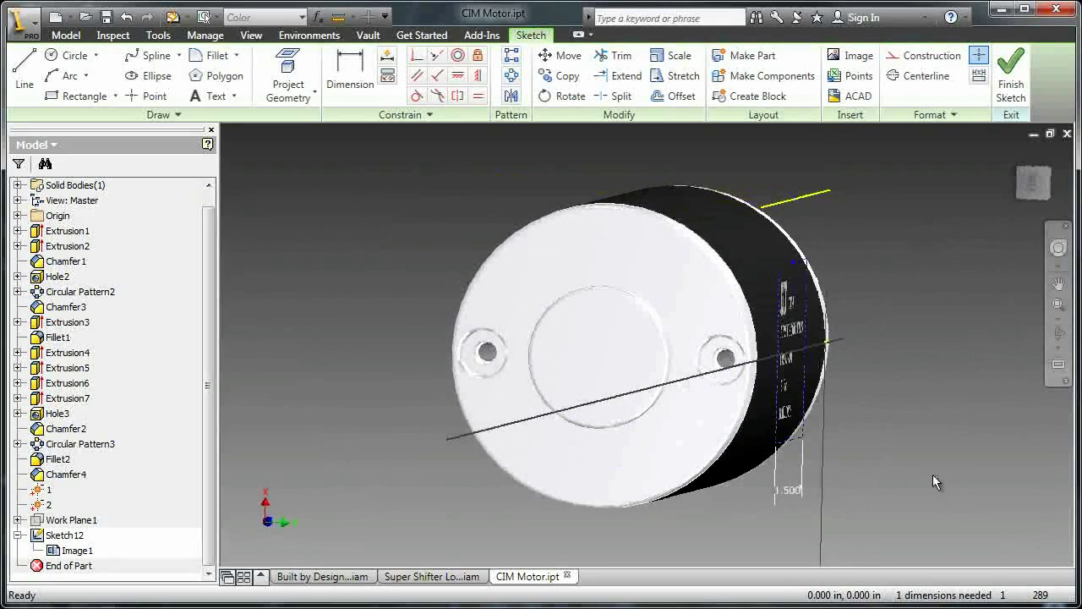
left_click(1044, 183)
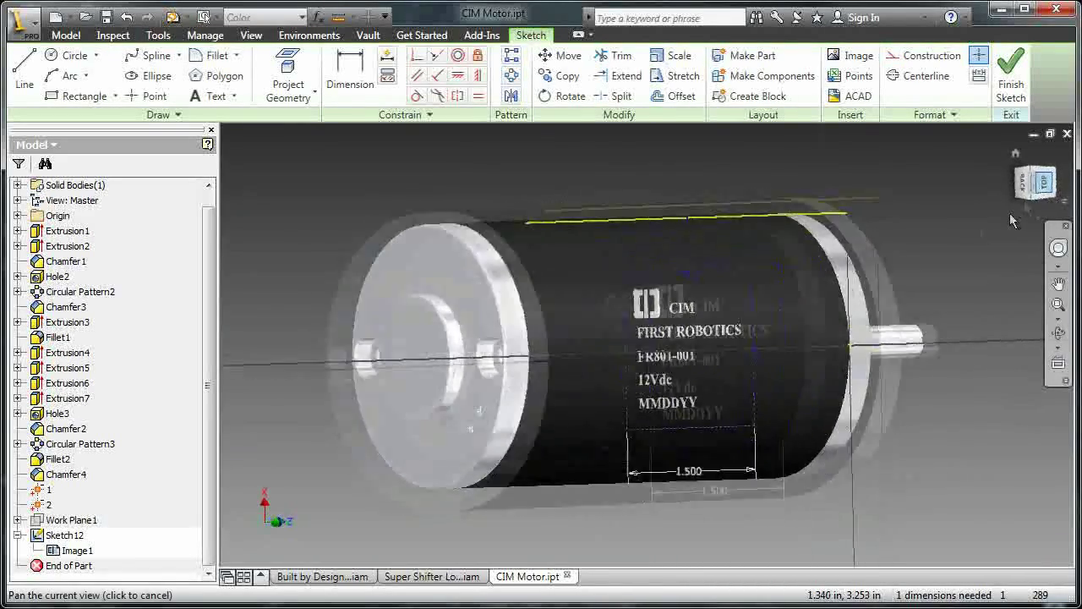
key("F5")
scroll(570, 325, "up", 3)
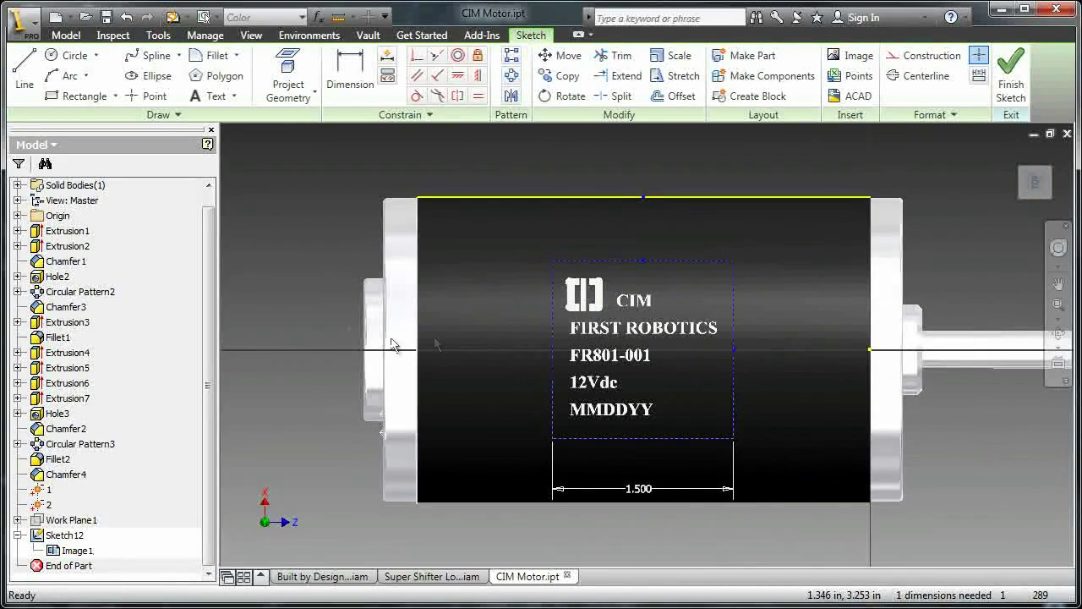
right_click(334, 312)
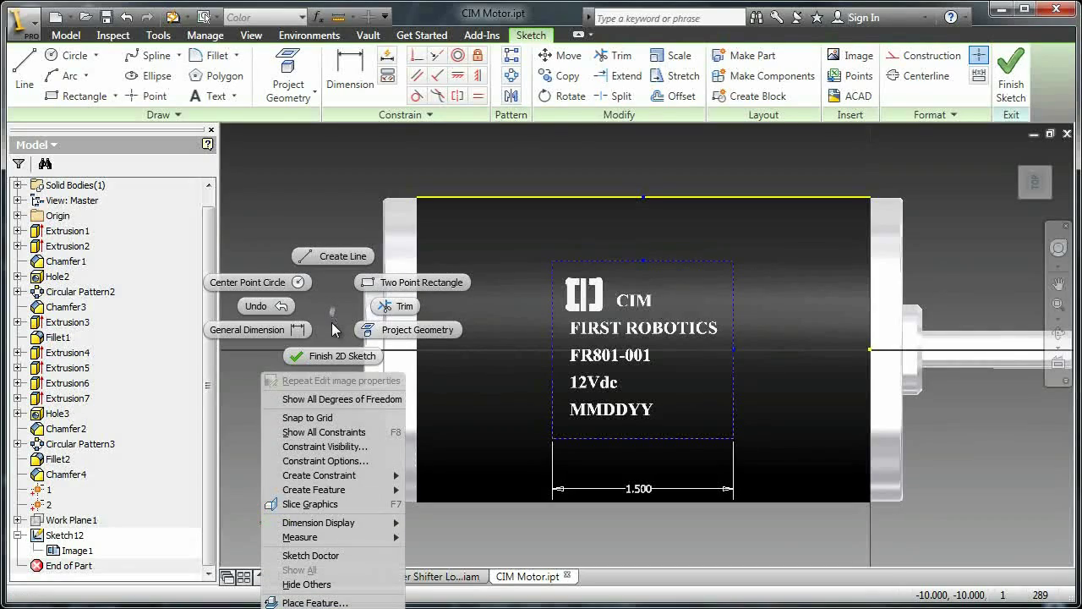
left_click(334, 355)
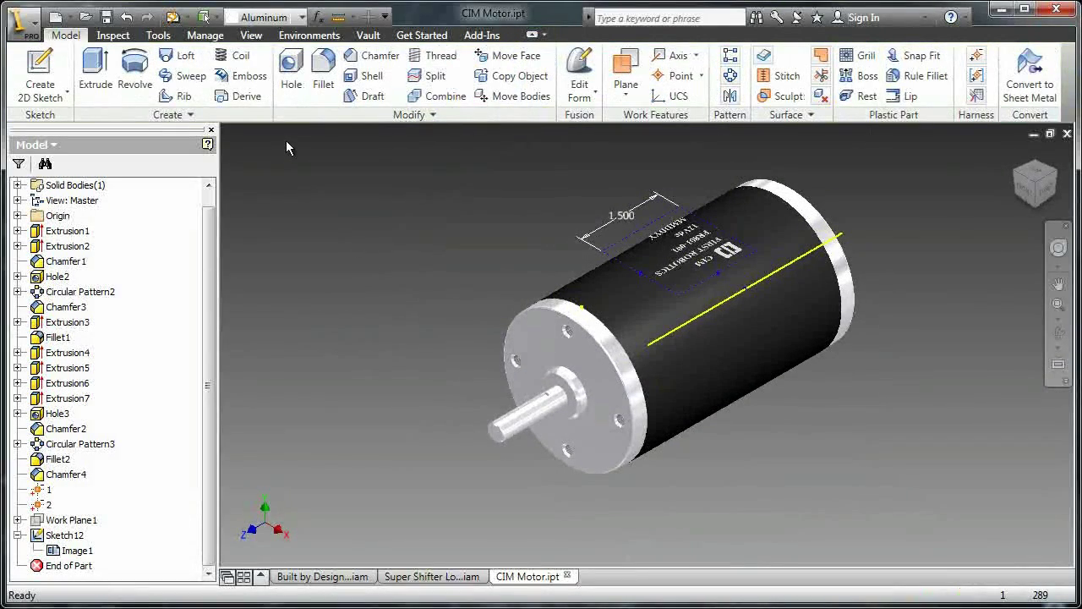
Create a decal from the label image on the black cylindrical face with Wrap to Face enabled
left_click(182, 114)
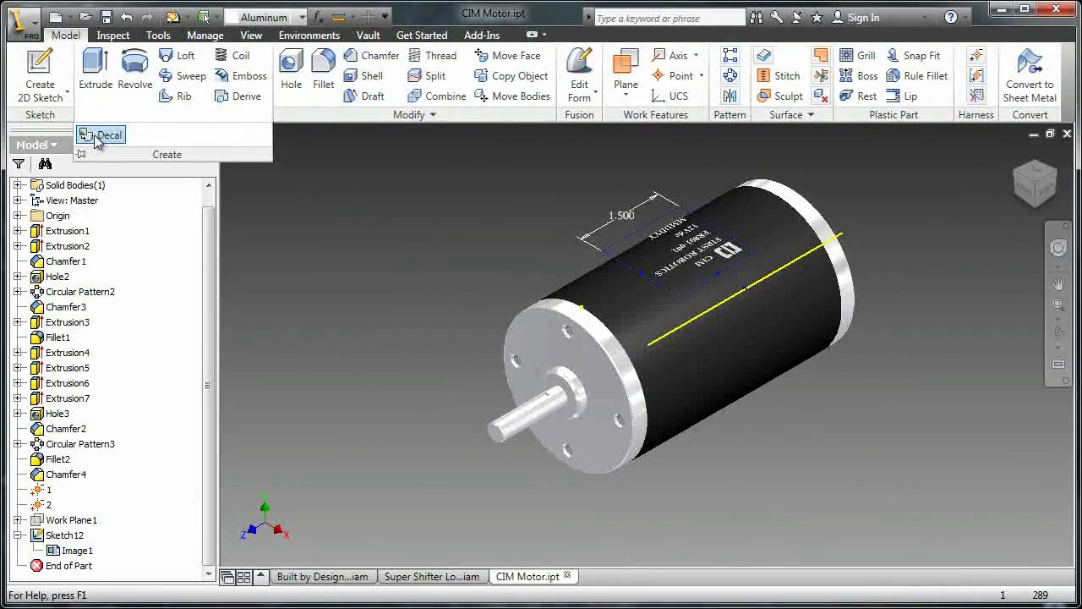
left_click(102, 137)
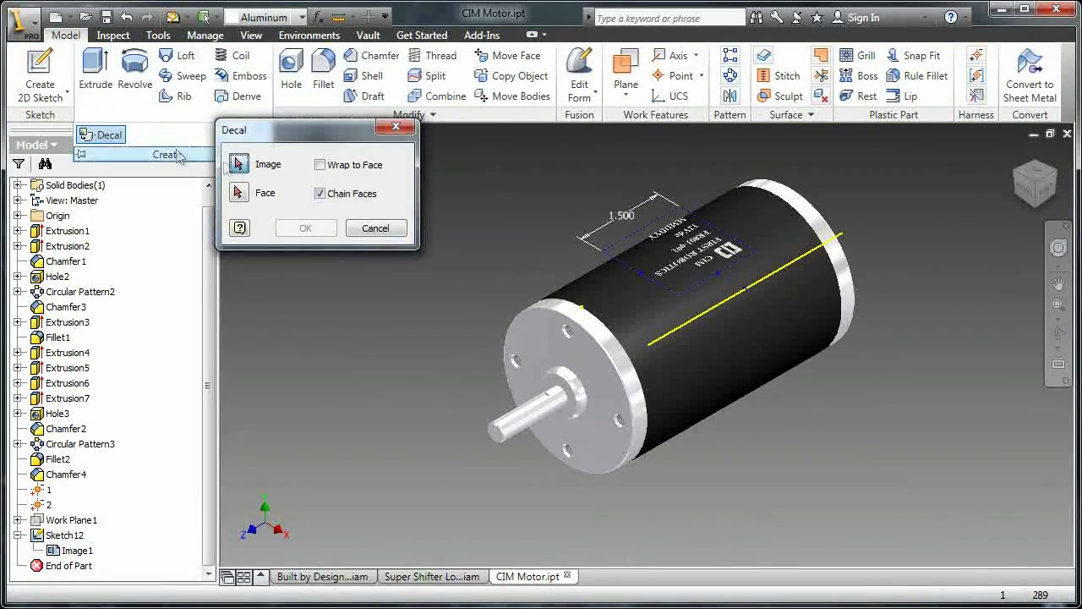
left_click(701, 254)
scroll(701, 254, "up", 3)
left_click(505, 309)
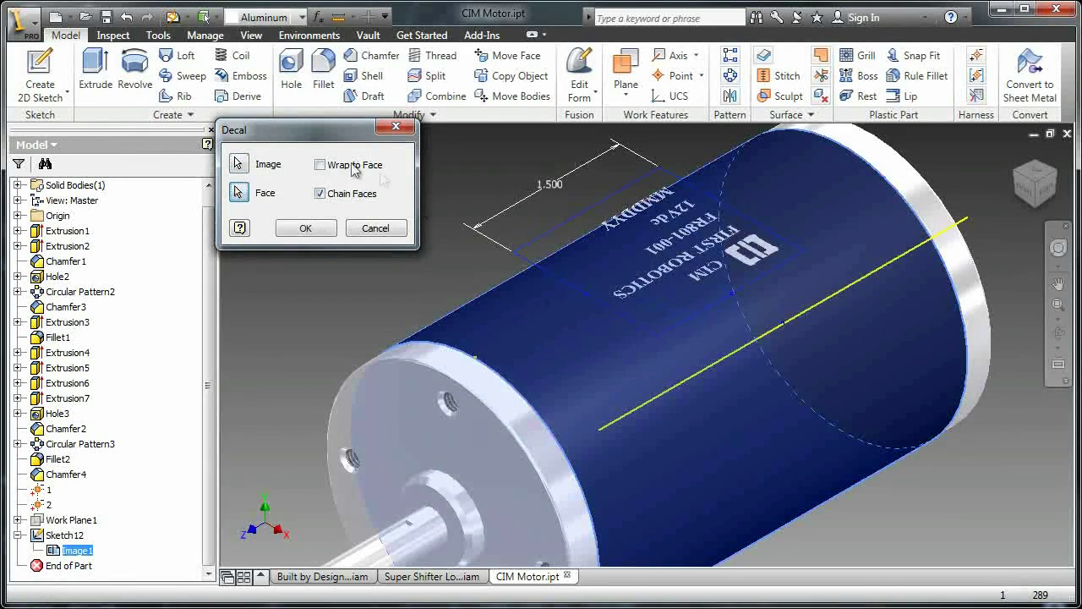
left_click(339, 165)
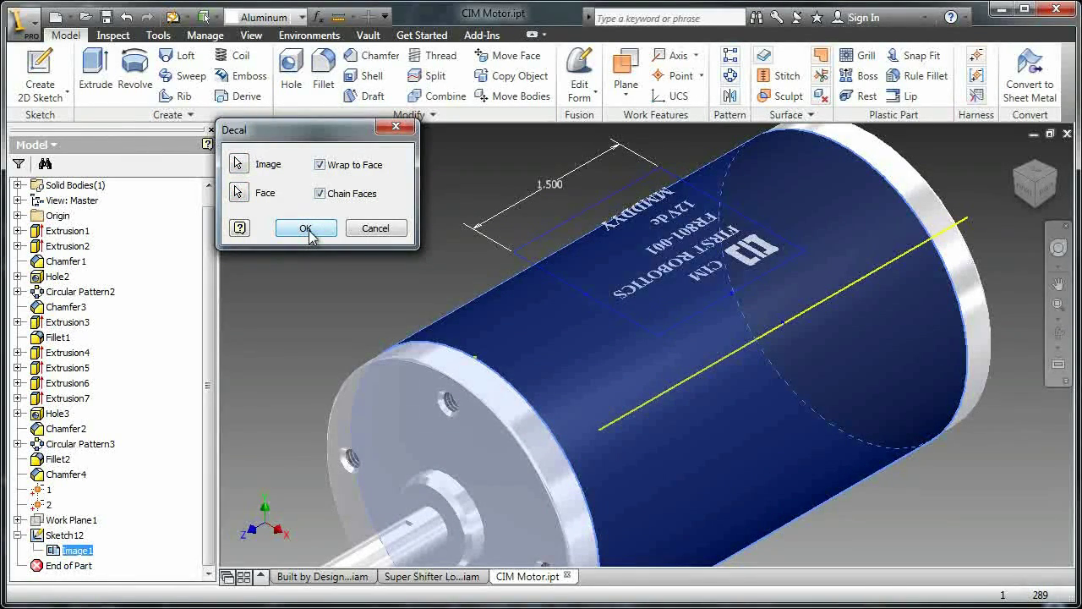
left_click(306, 228)
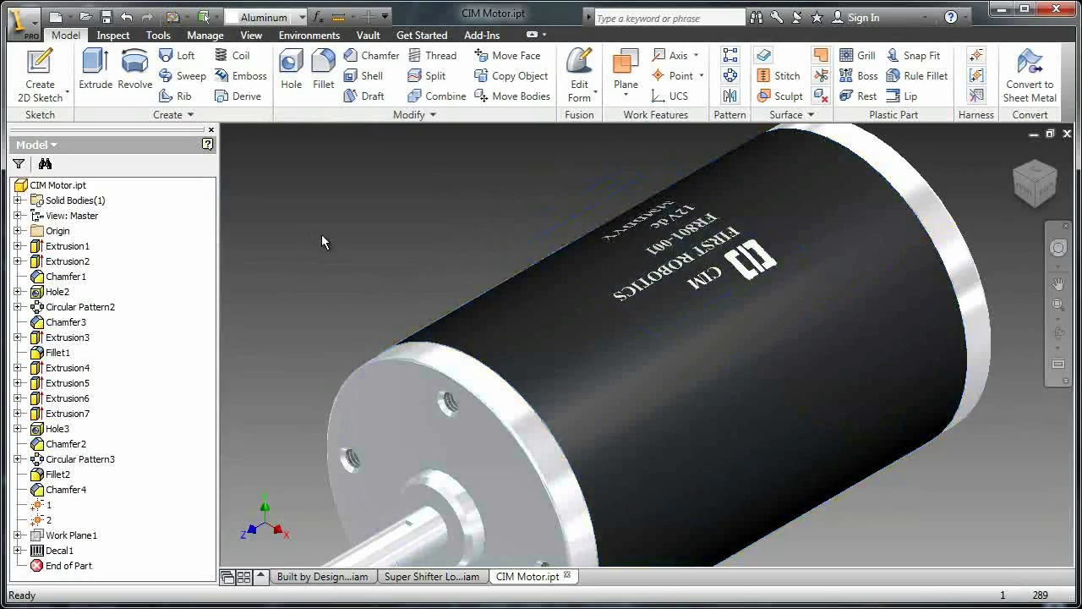
Inspect the wrapped label all around, close the motor part and return to the gearbox assembly
middle_click_drag(321, 235, 925, 157, "shift")
key("F6")
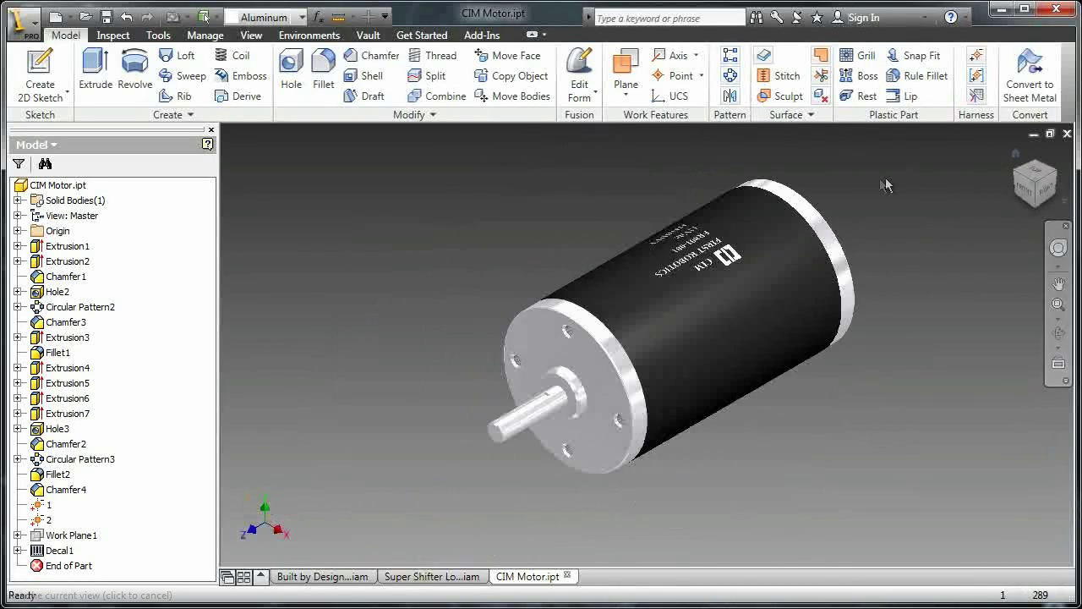
left_click(1066, 134)
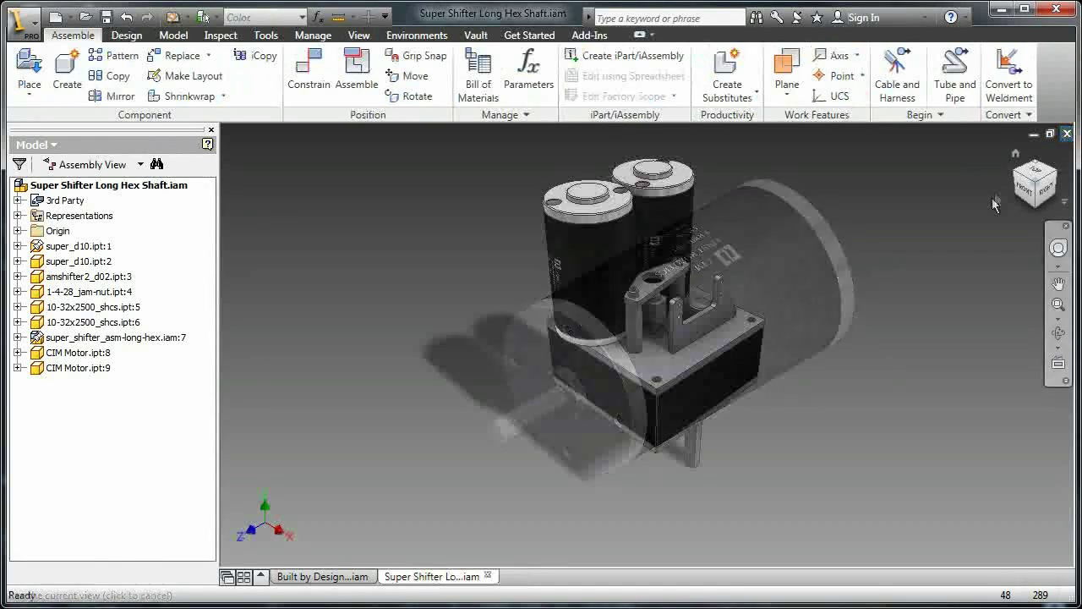
middle_click_drag(818, 246, 821, 273)
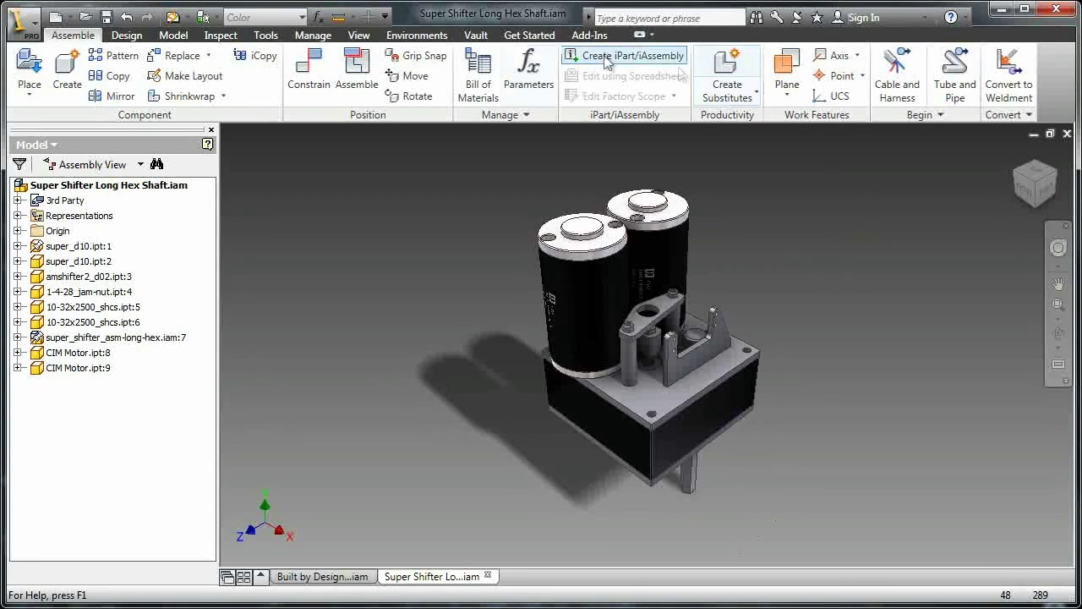
left_click(368, 35)
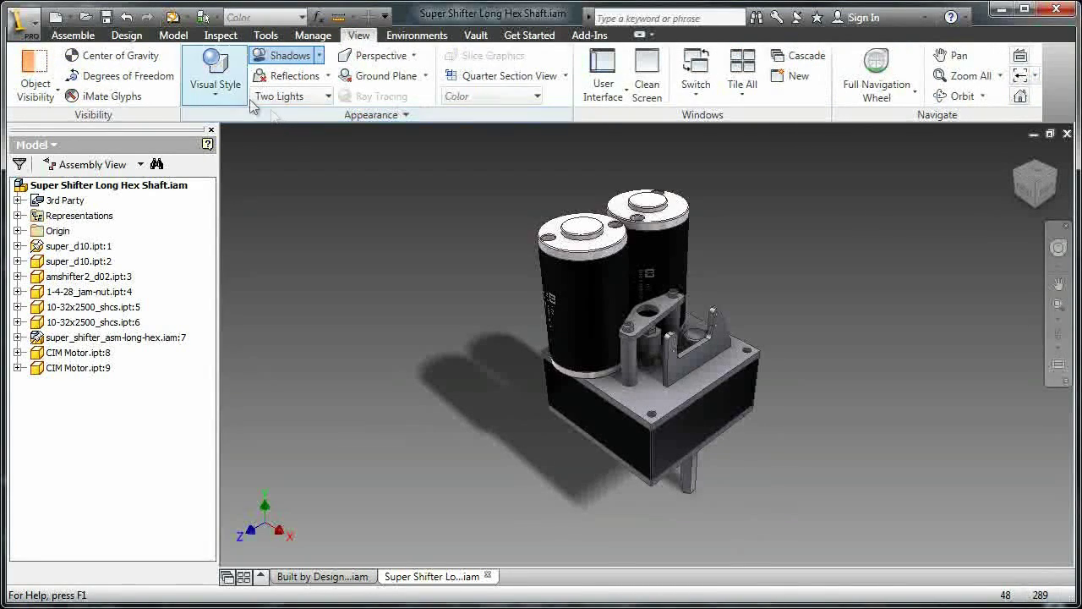
left_click(279, 96)
left_click(322, 152)
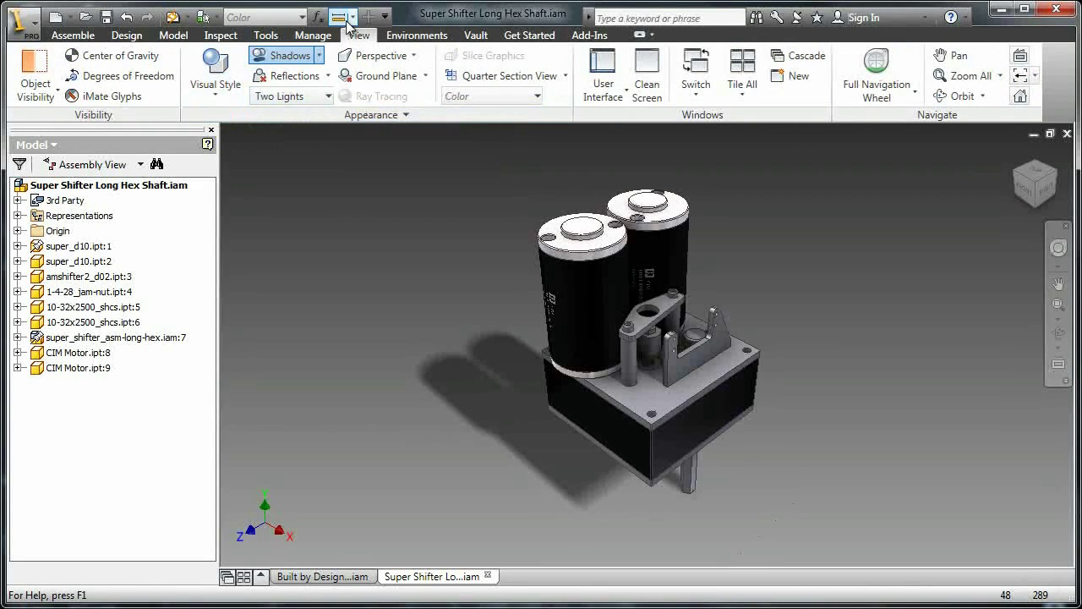
Preview the gearbox assembly in the Shaded visual style, then return it to Shaded with Edges
left_click(215, 85)
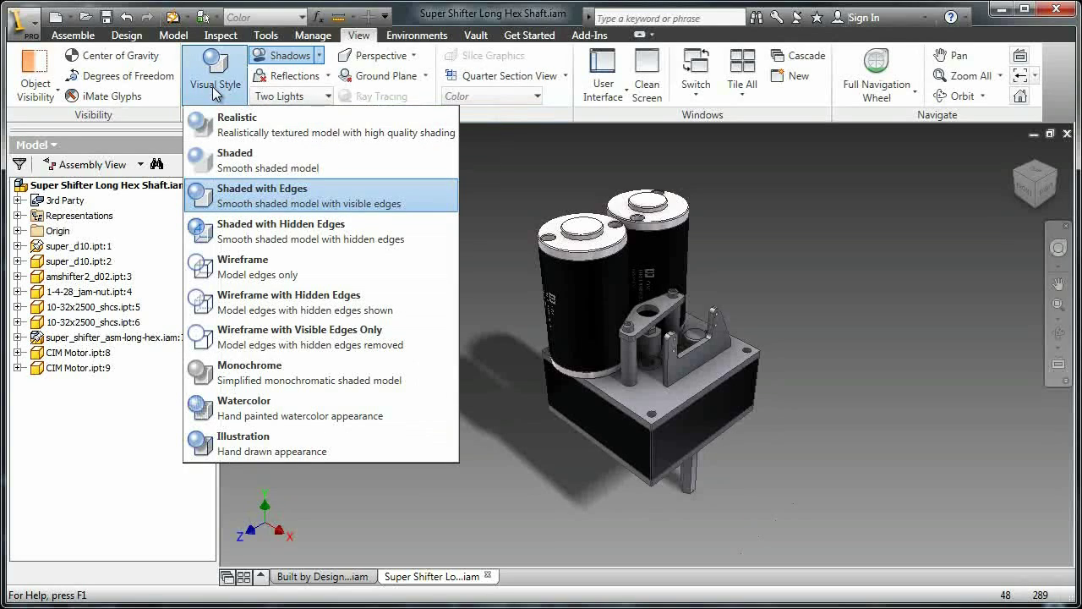
left_click(256, 157)
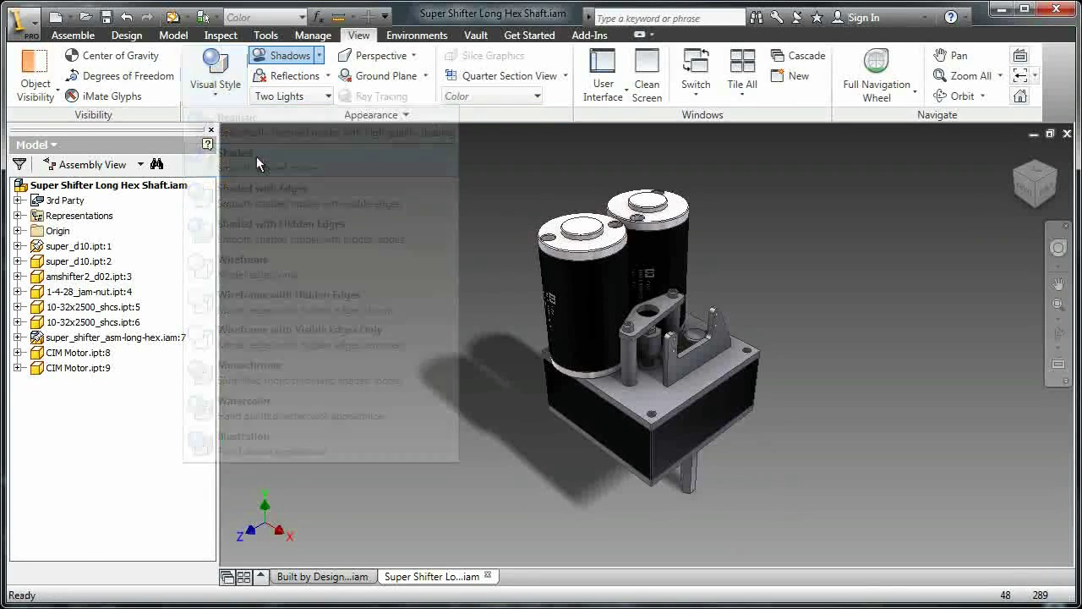
left_click(219, 84)
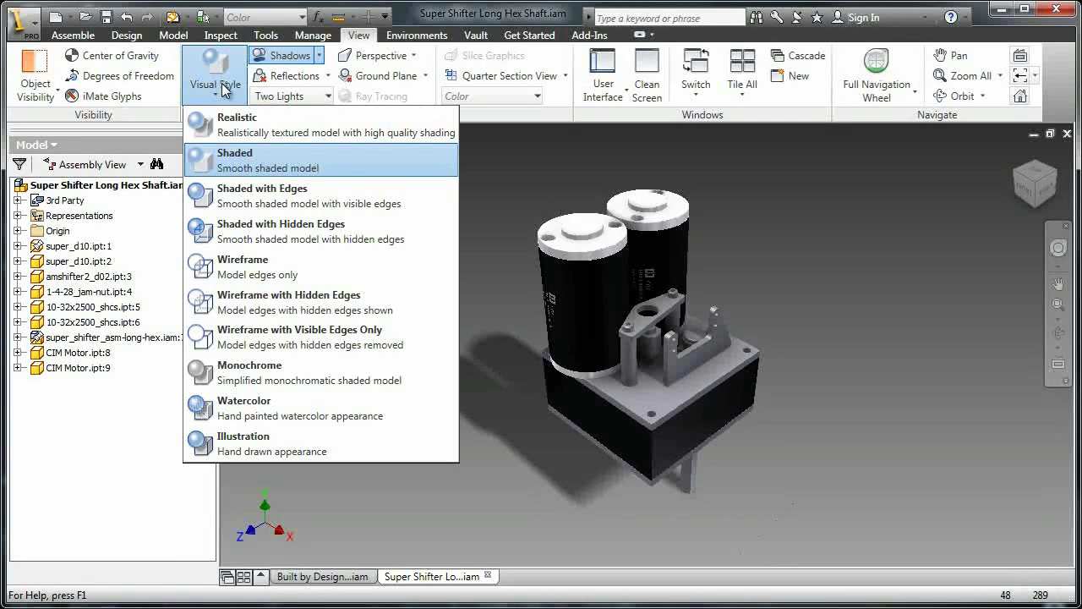
left_click(269, 197)
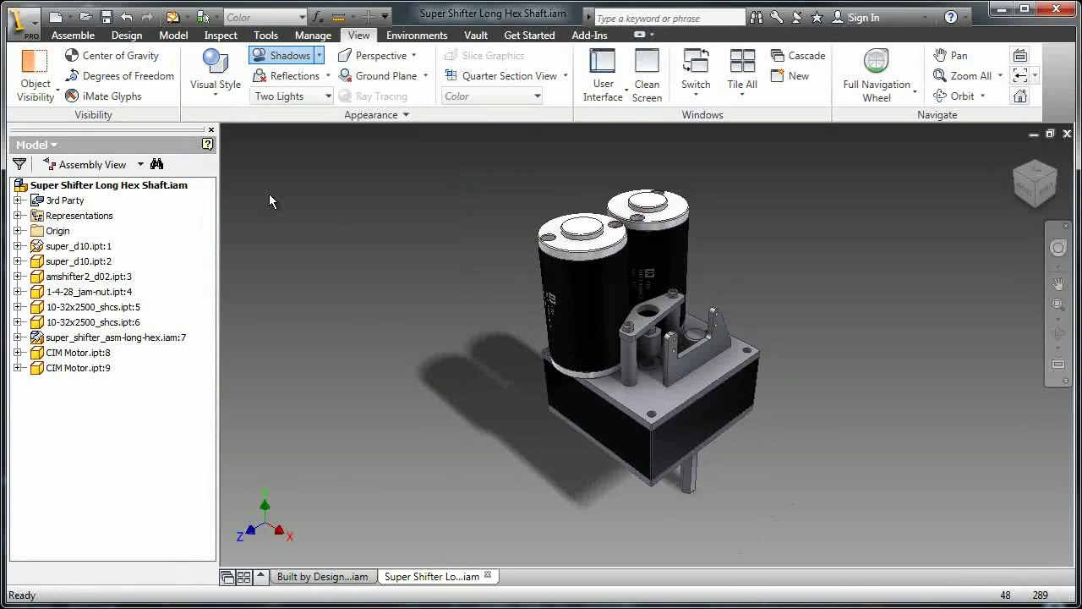
Show the assembly in Shaded with Hidden Edges, inspect the gearbox internals up close and return to the home view
left_click(221, 86)
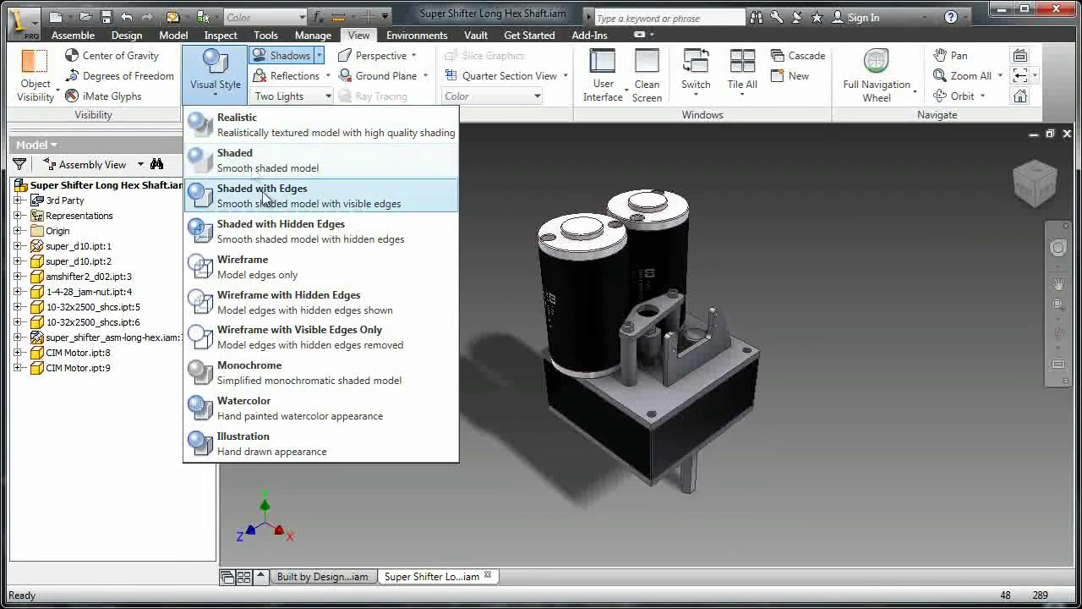
left_click(275, 230)
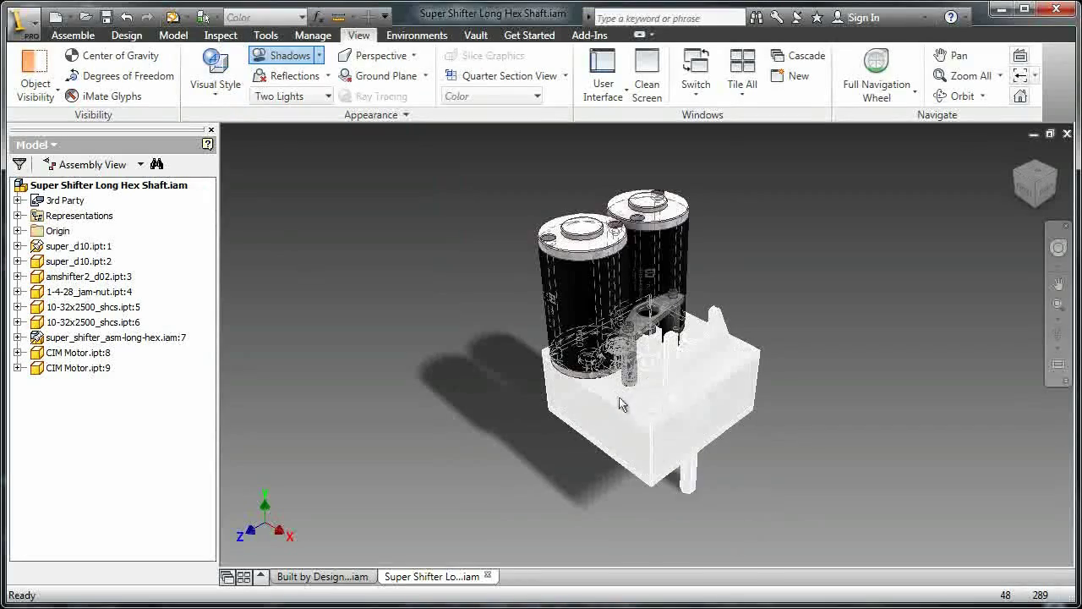
scroll(621, 401, "down", 3)
key("F2")
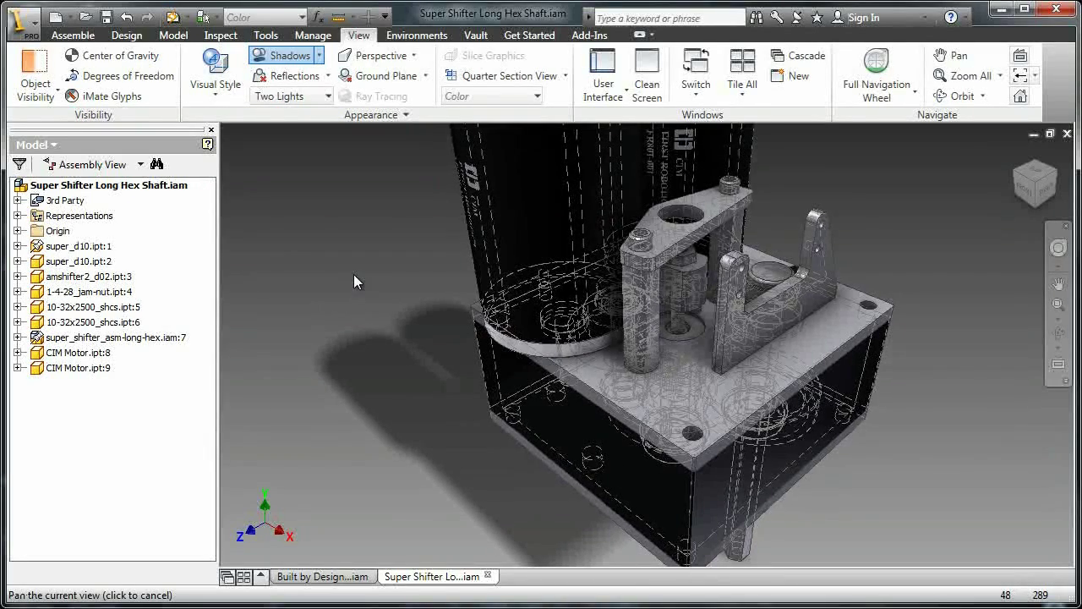
left_click_drag(353, 274, 331, 238)
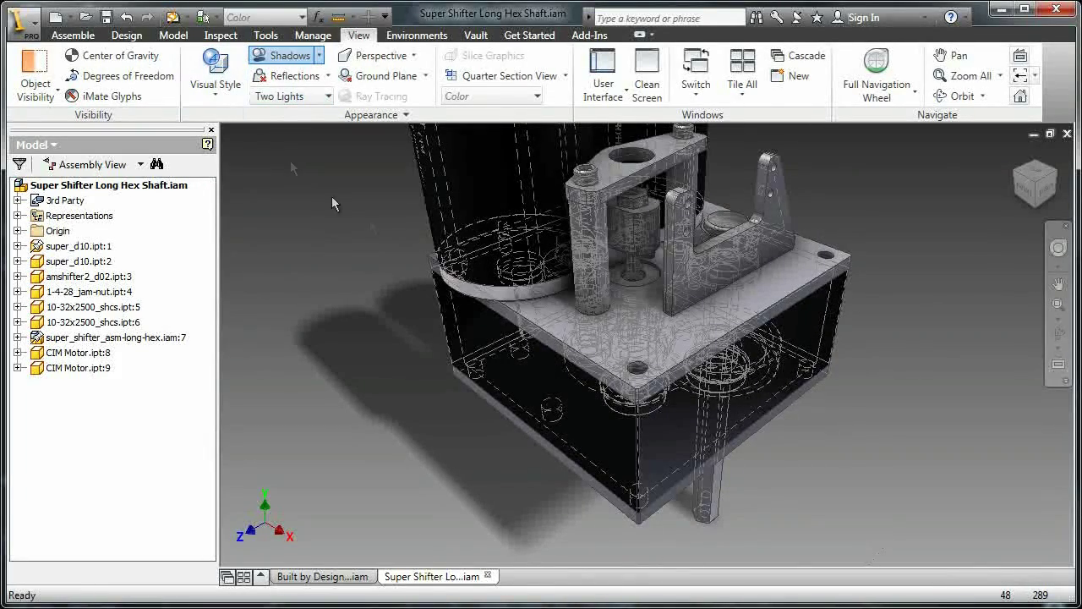
key("F2")
left_click(1015, 155)
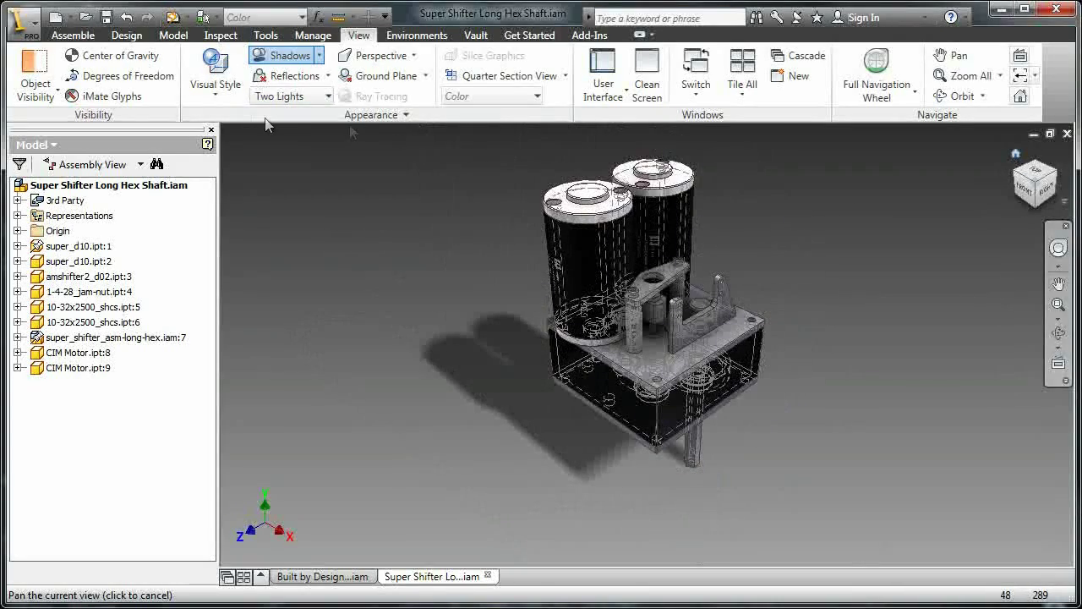
Display the assembly as Wireframe, inspect it from the side and below, and restore the home view
left_click(216, 84)
left_click(276, 262)
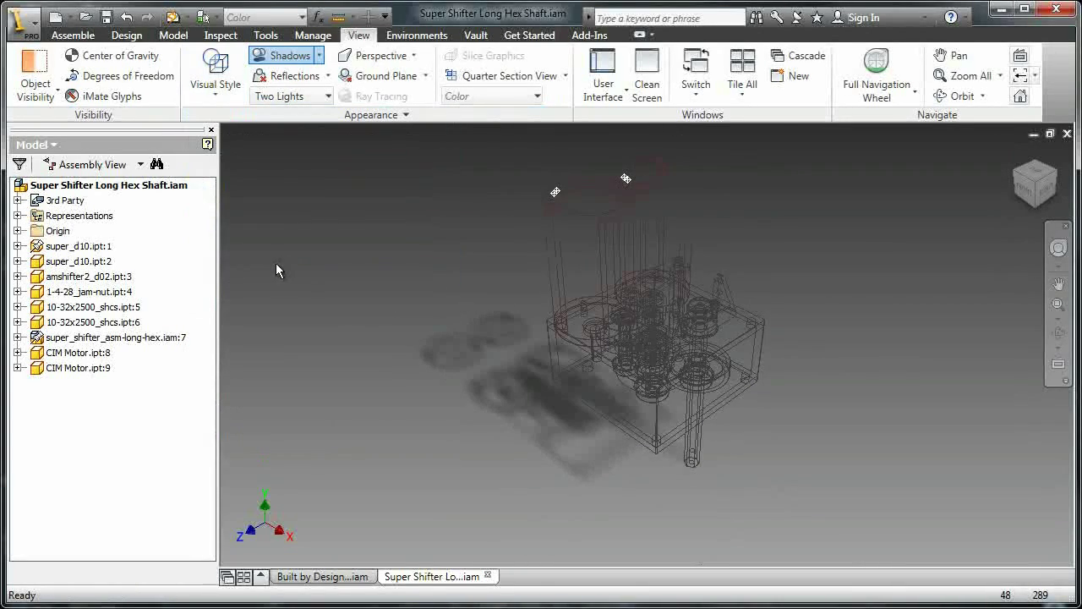
key("F5")
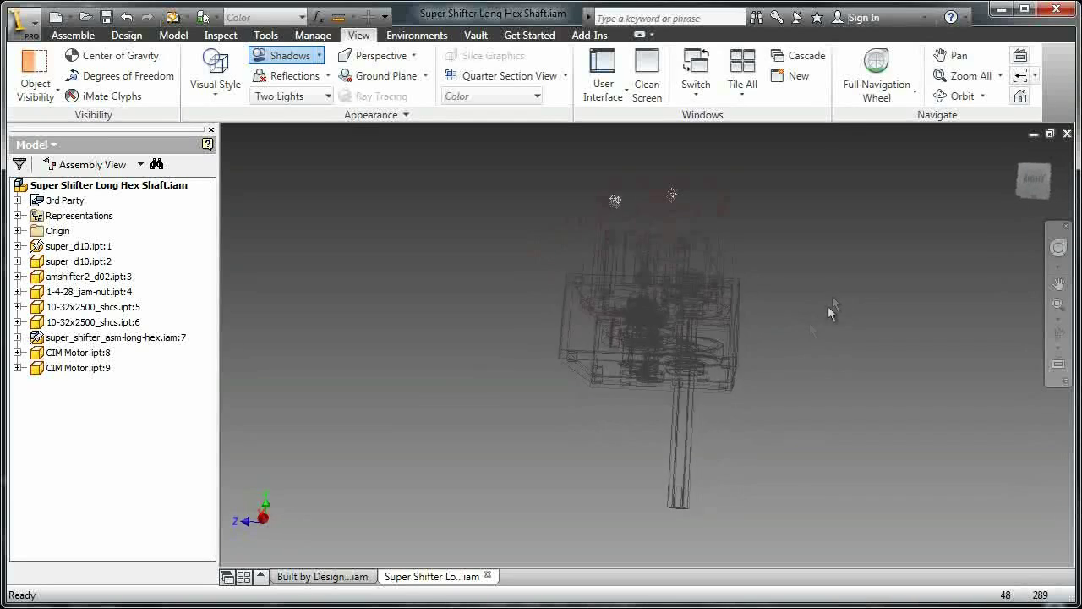
left_click(833, 307)
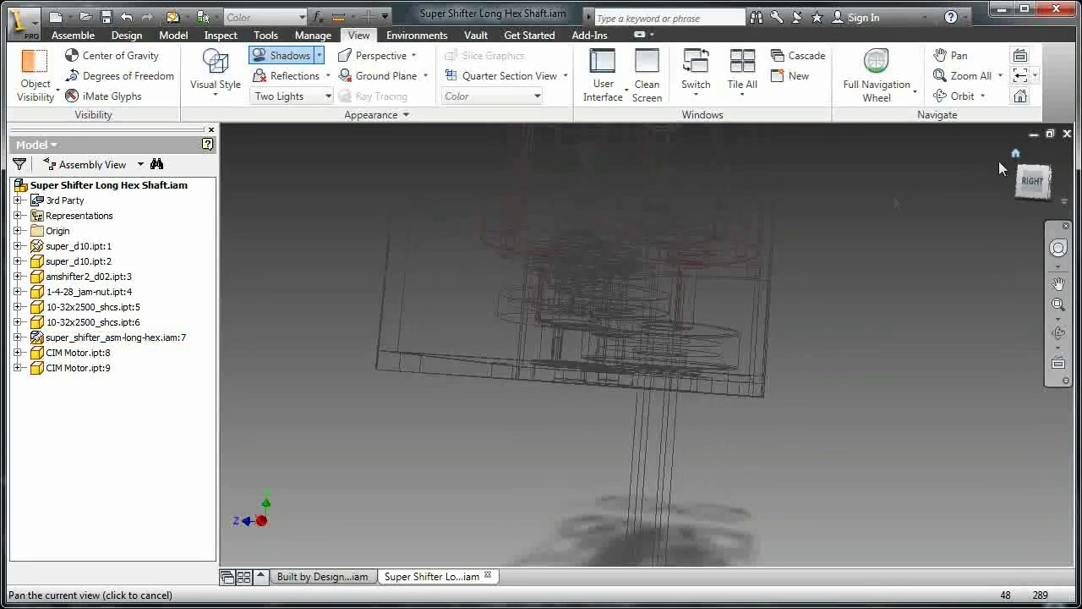
left_click(1014, 155)
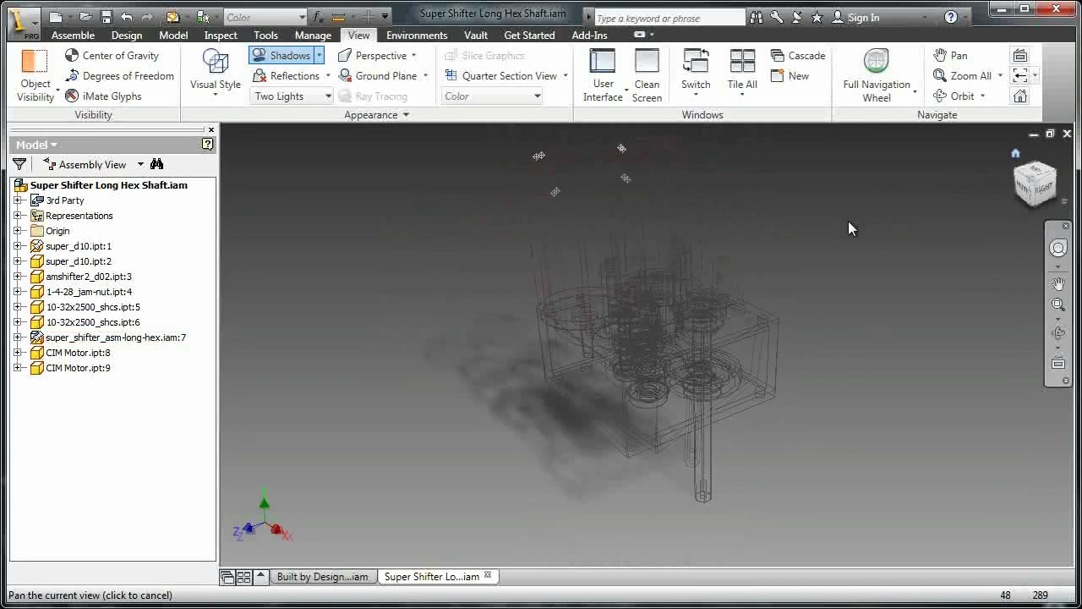
Try the Wireframe with Hidden Edges and Wireframe with Visible Edges Only visual styles on the assembly
left_click(242, 92)
left_click(249, 303)
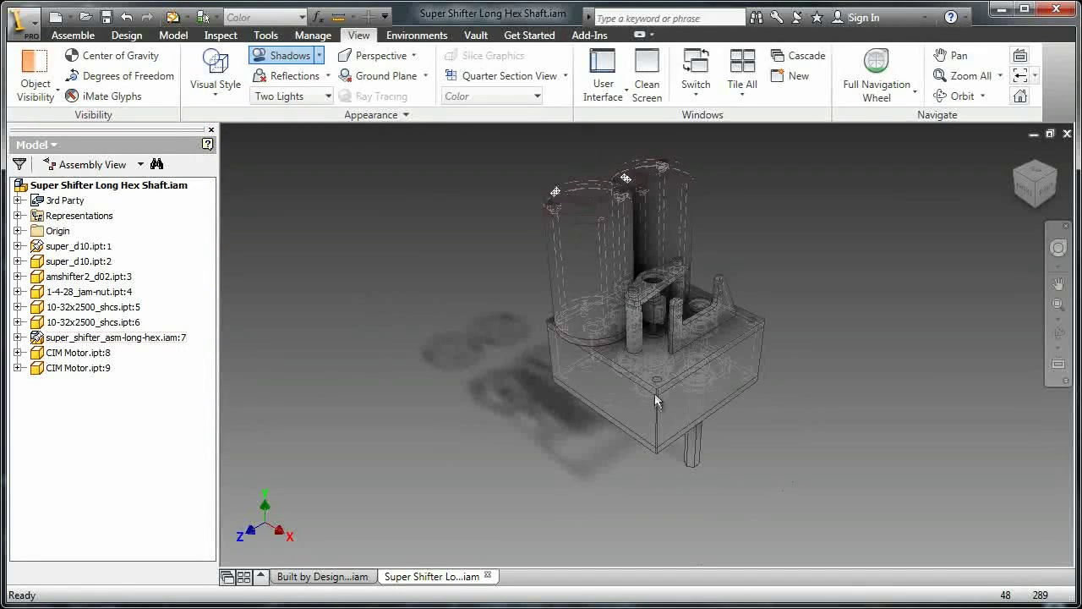
left_click(216, 76)
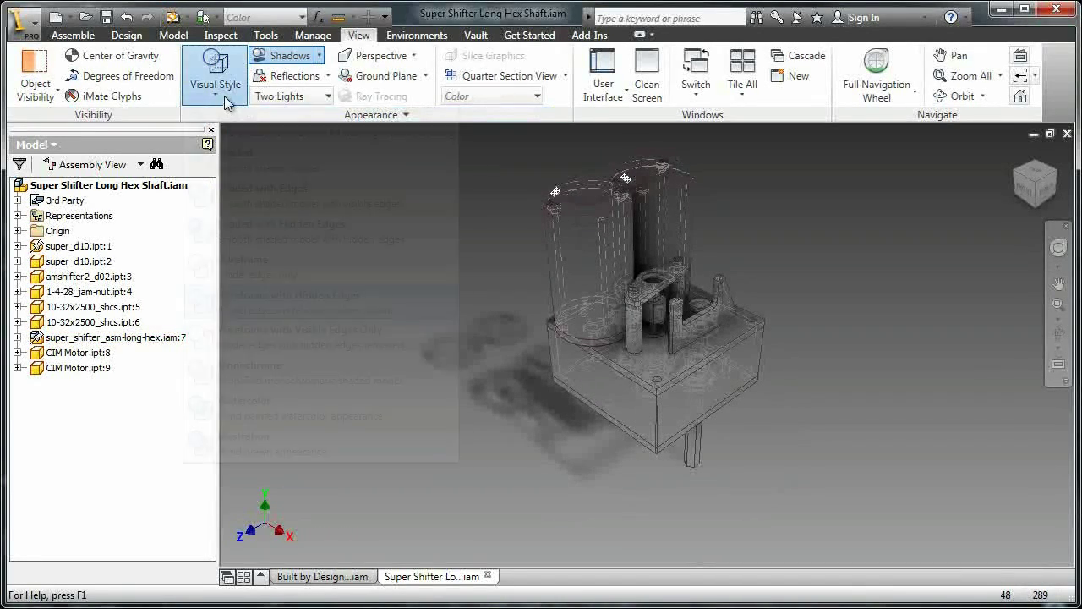
left_click(291, 337)
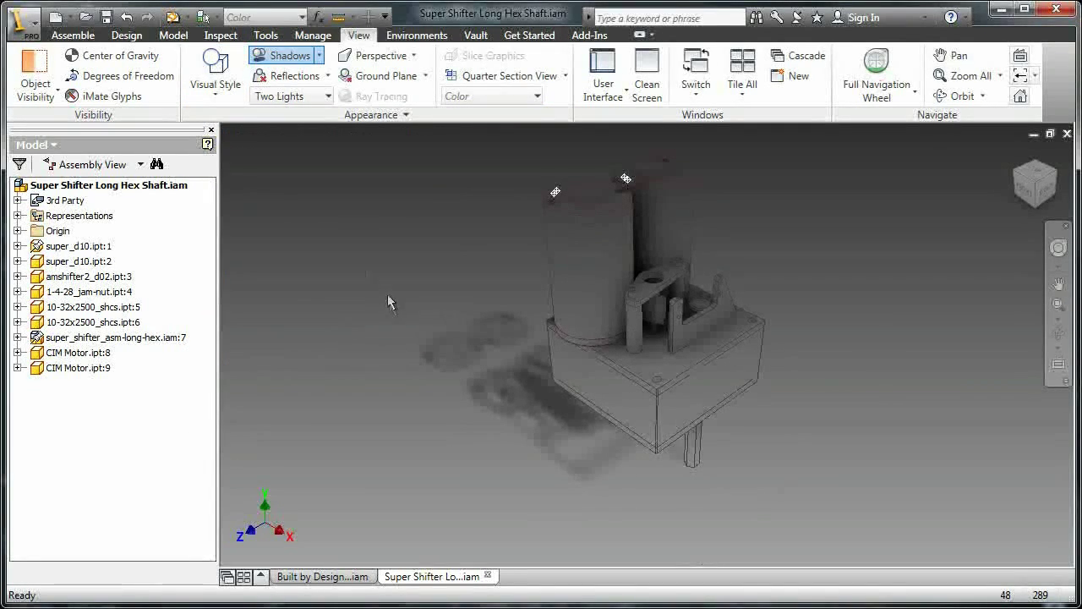
Show the assembly in the Monochrome visual style, view it from another angle and return to the home view
left_click(229, 93)
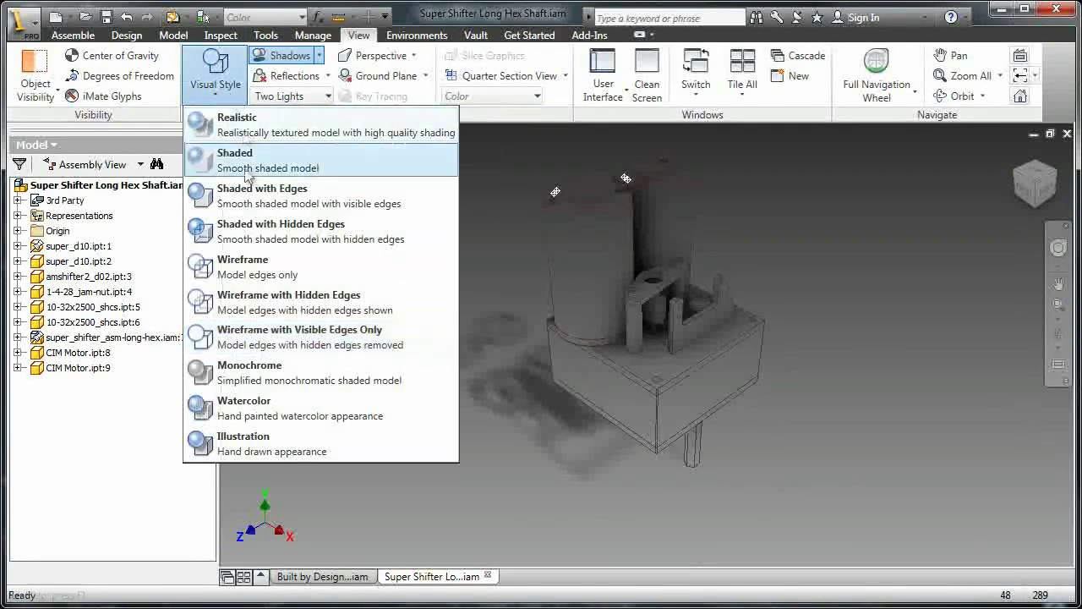
left_click(262, 372)
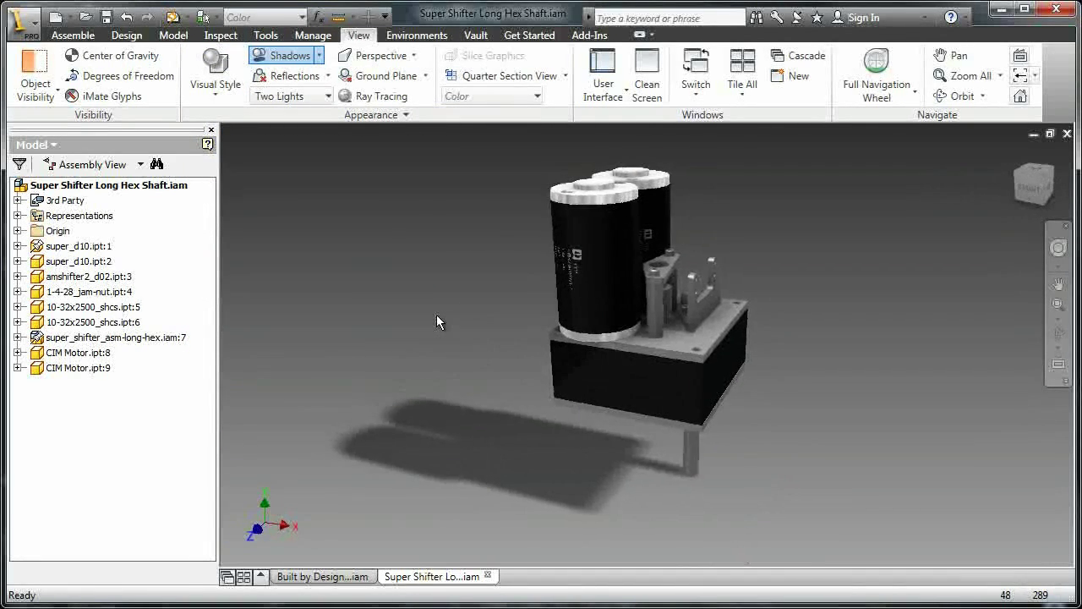
left_click(1018, 155)
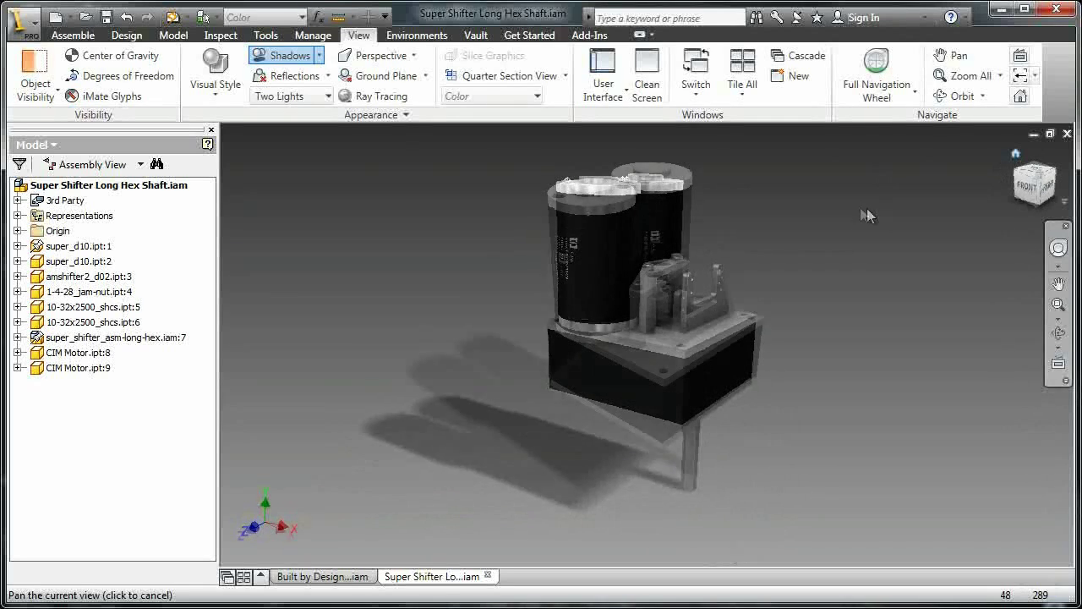
Apply the Watercolor visual style, examine the assembly from several angles and return to the home view
left_click(226, 100)
left_click(272, 403)
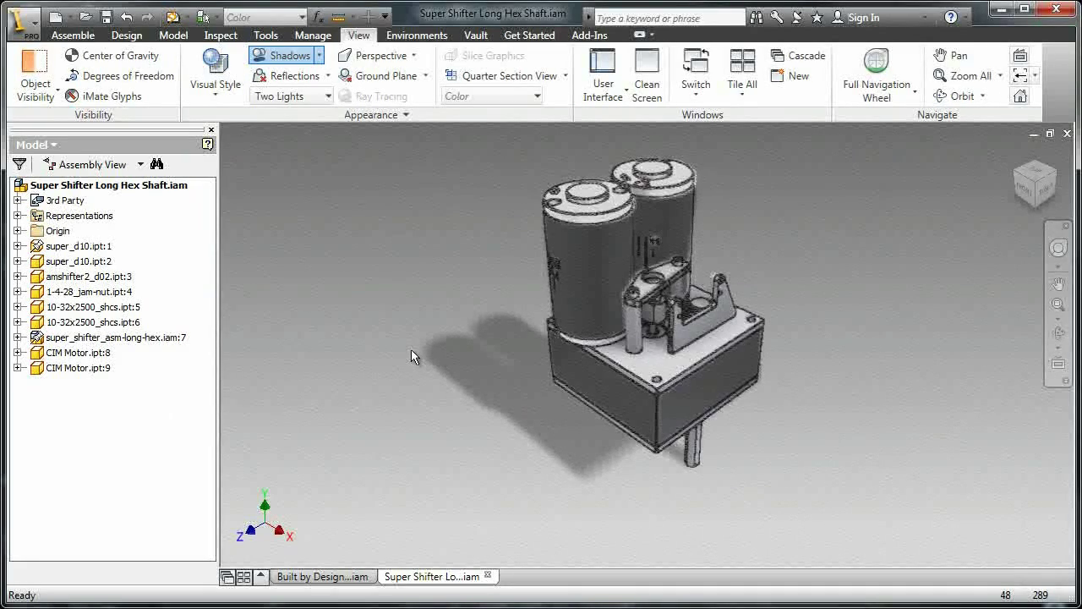
key("F6")
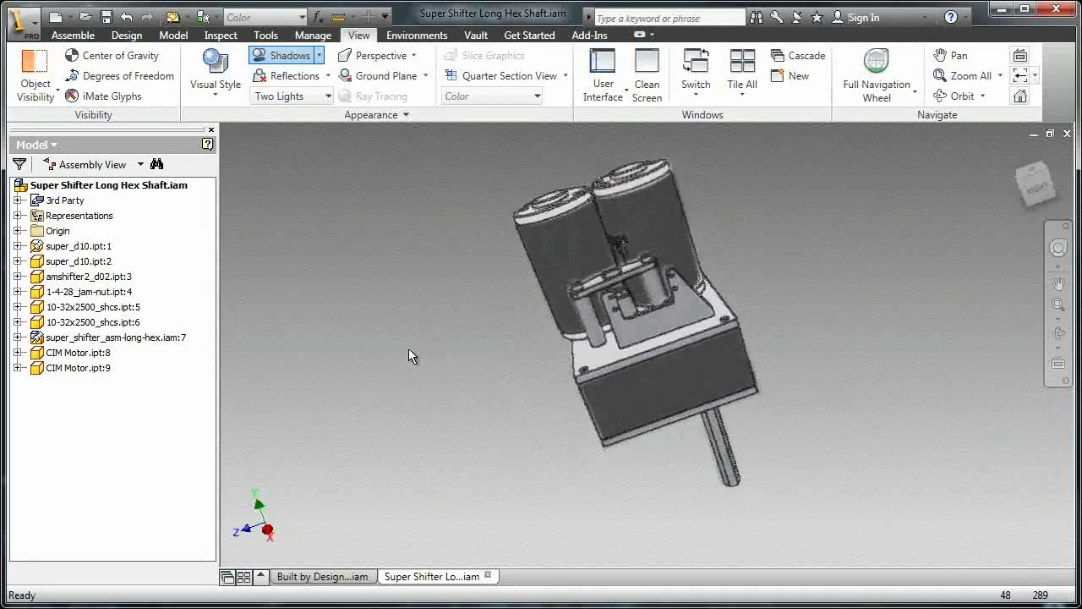
key("F6")
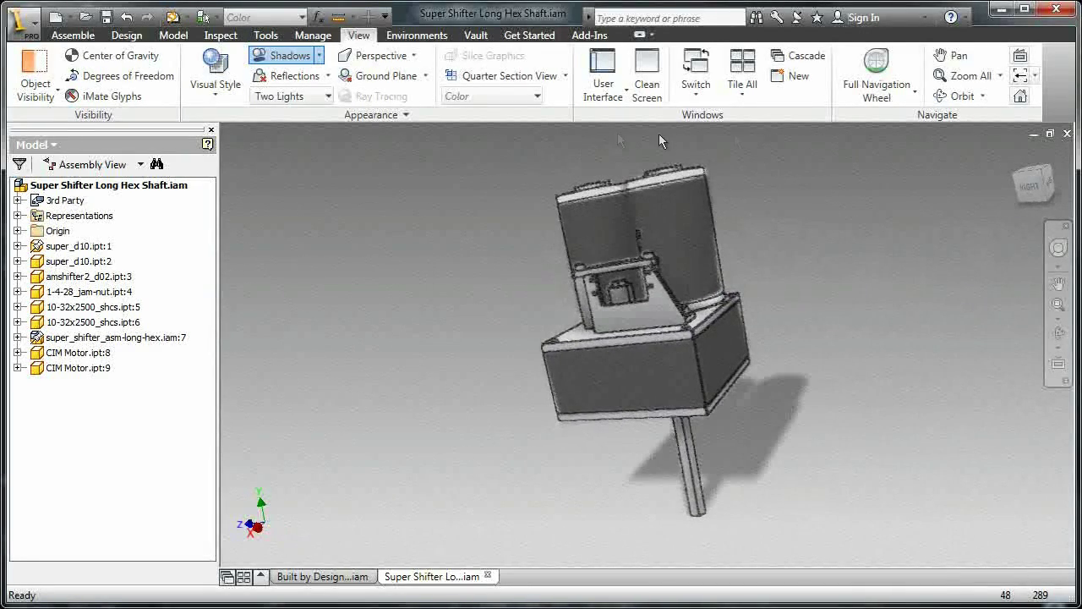
left_click(1013, 155)
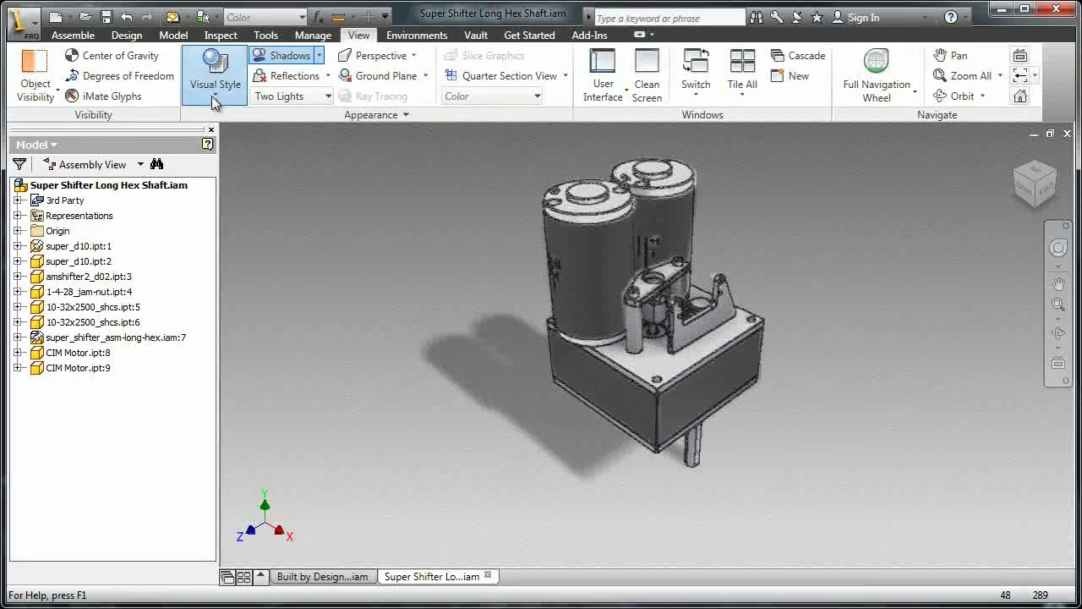
Apply the Illustration visual style, examine the hand-drawn look from the front and return to the home view
left_click(216, 75)
left_click(287, 441)
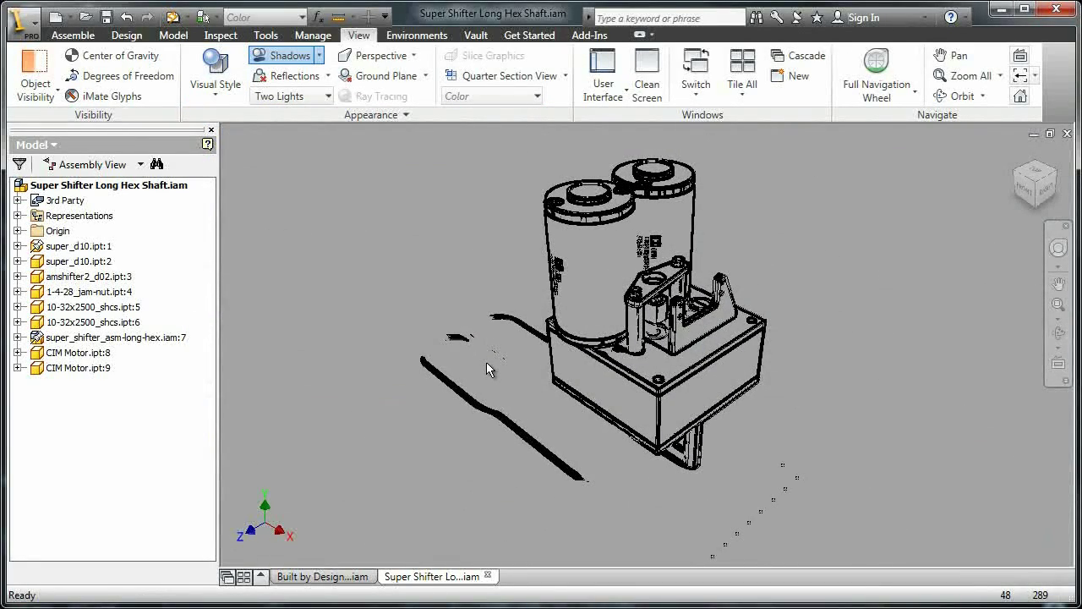
key("F5")
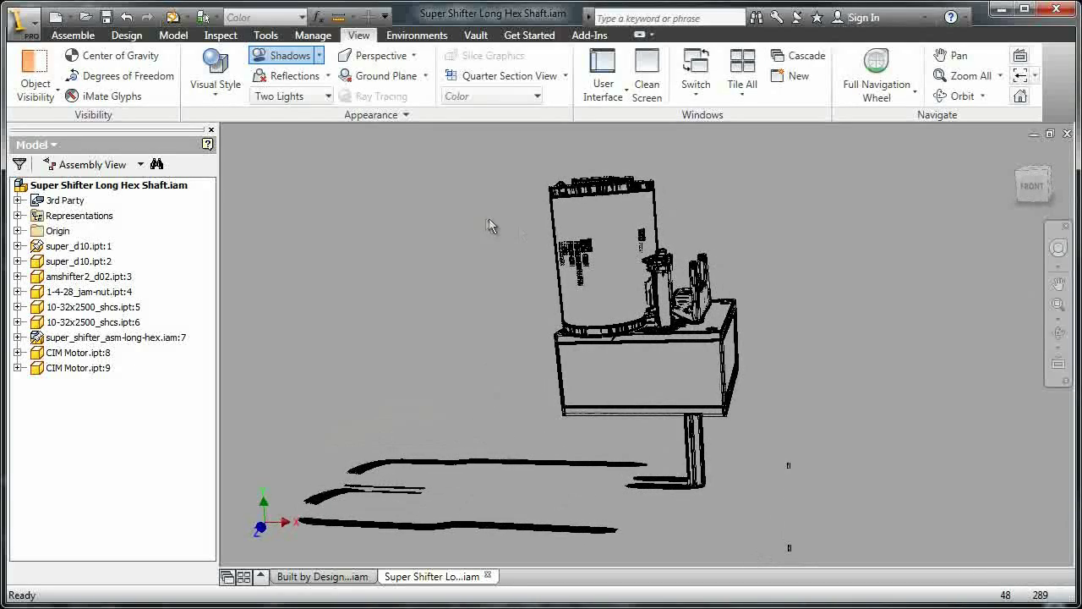
left_click(1014, 158)
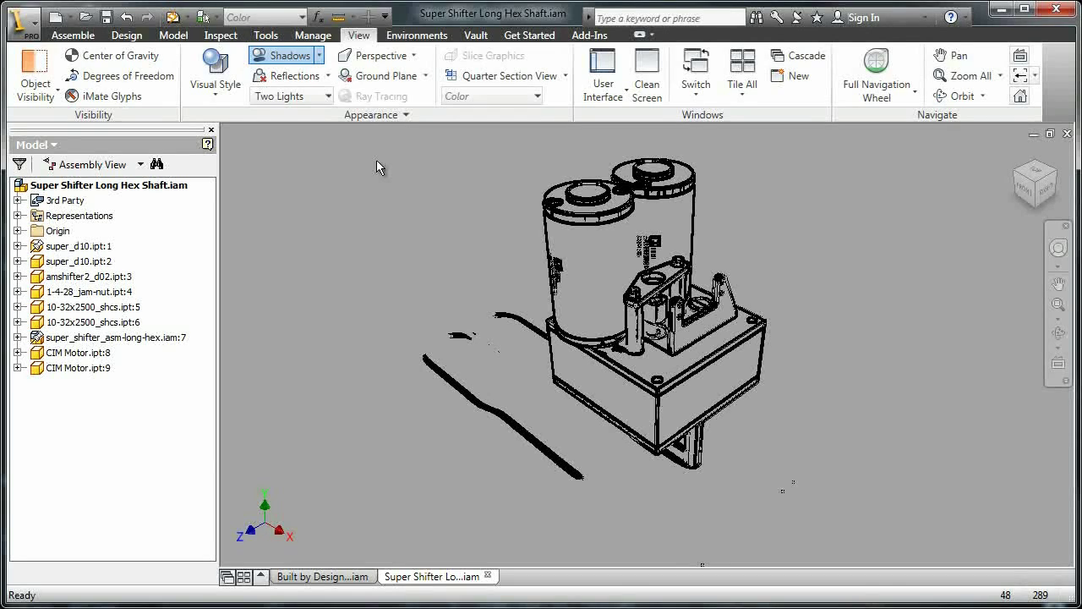
Close the Built by Design assembly and switch the gearbox's visual style through Shaded with Edges to Realistic
left_click(367, 577)
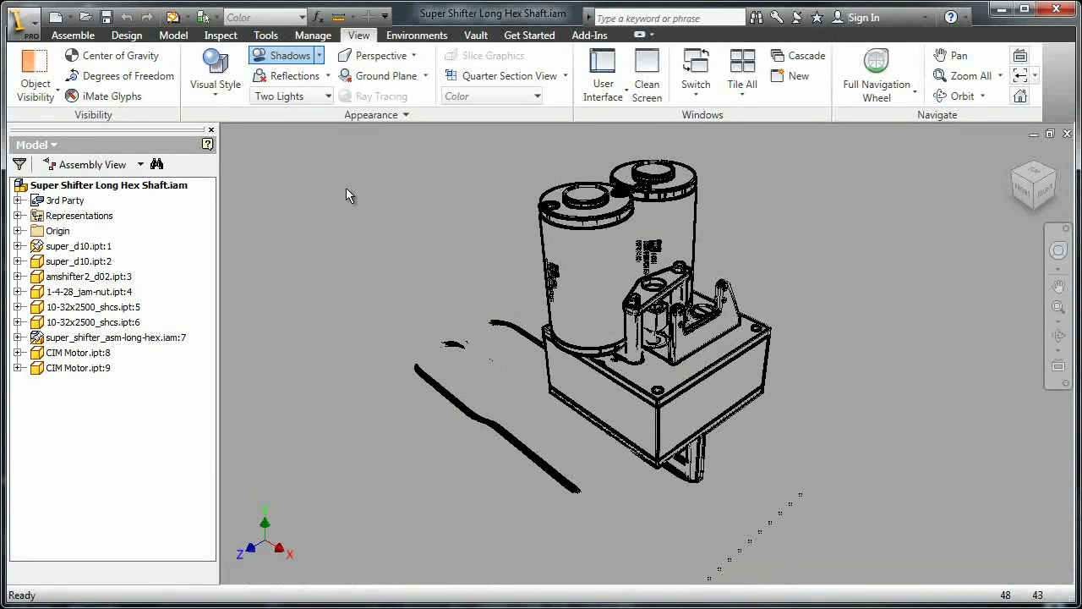
left_click(216, 78)
left_click(254, 184)
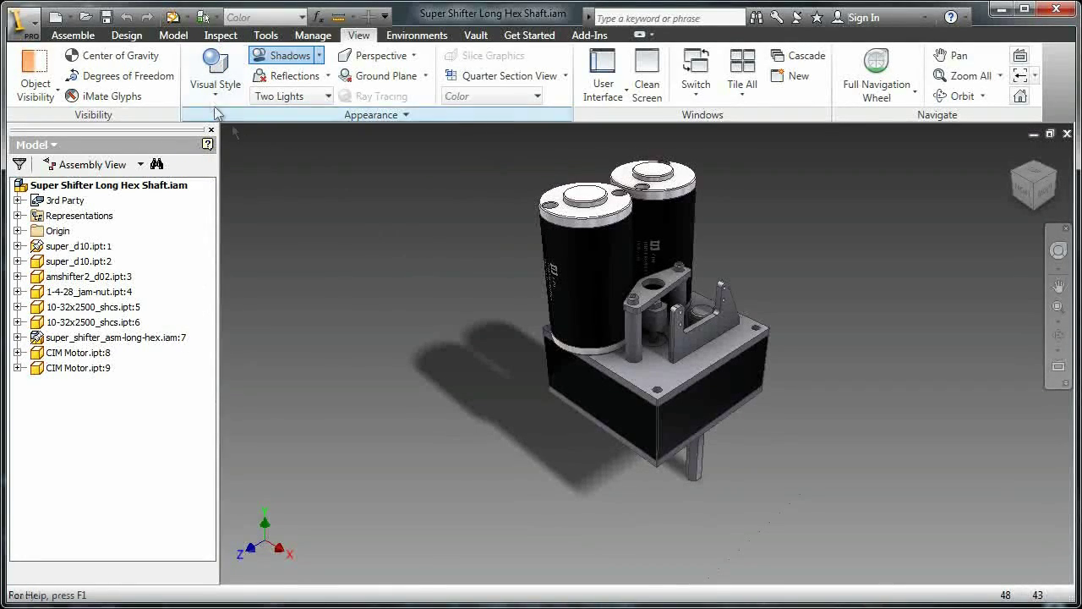
left_click(216, 78)
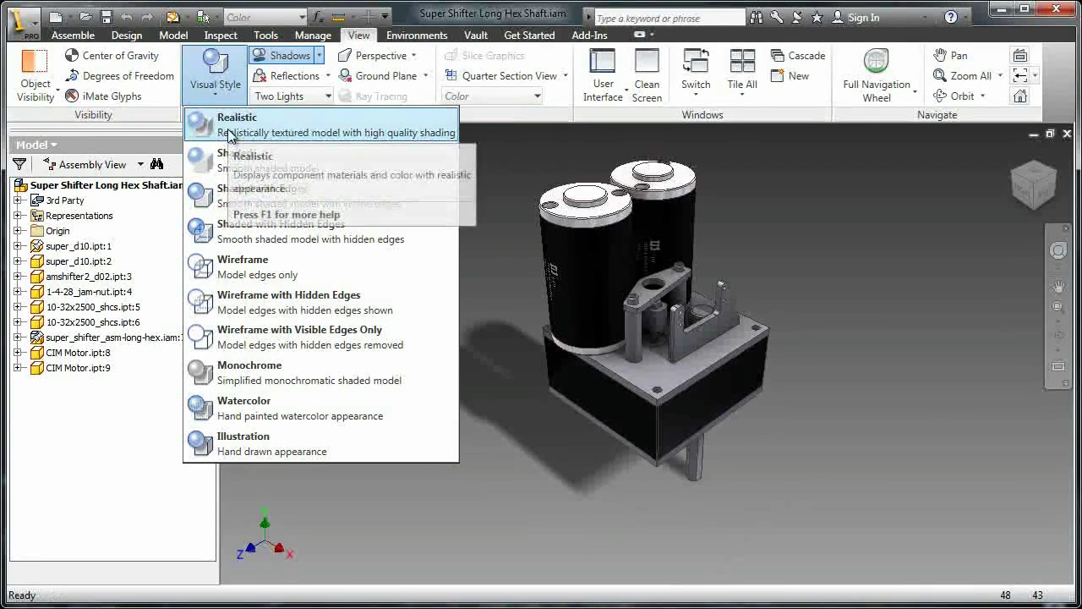
left_click(227, 127)
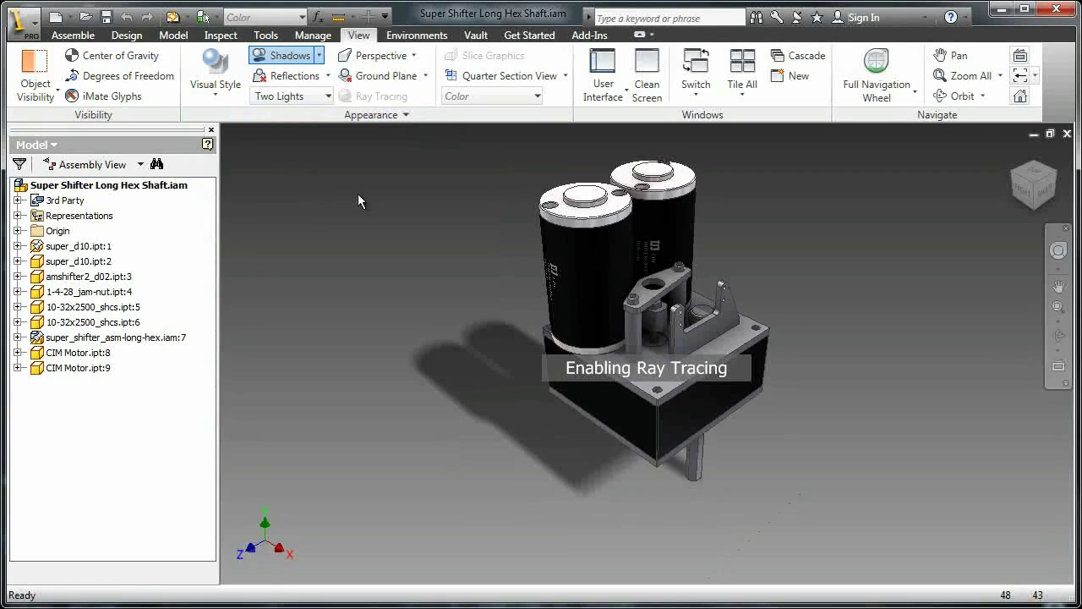